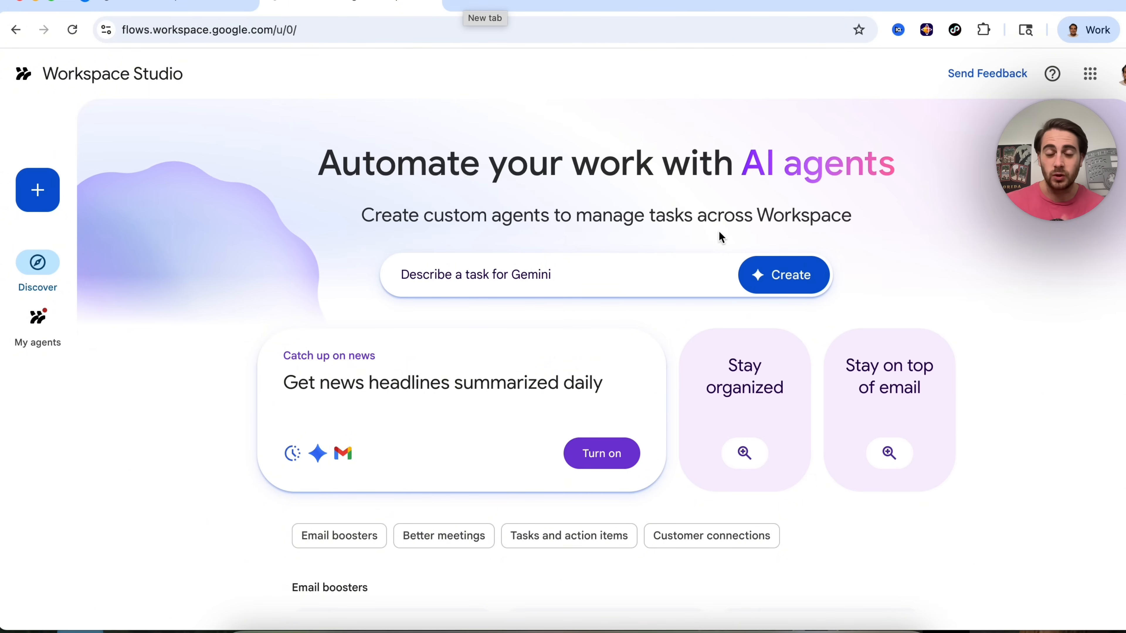
- Switch to Gmail, show its Studio side panel, and go from there to the full Workspace Studio
mouse_move(869, 367)
key("ctrl+Tab")
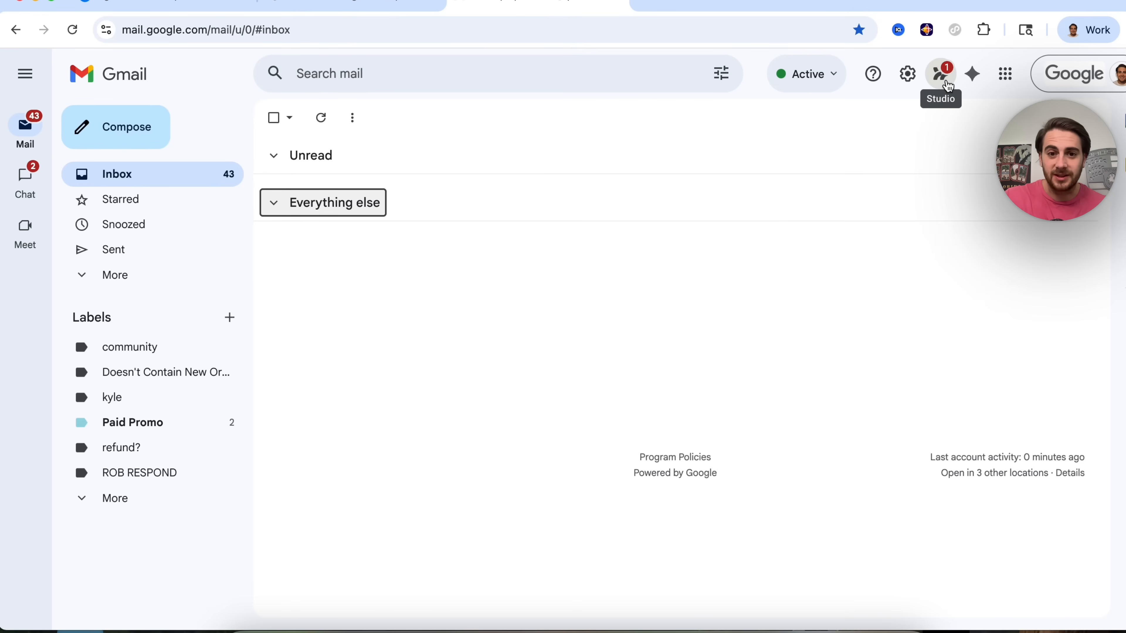
left_click(949, 85)
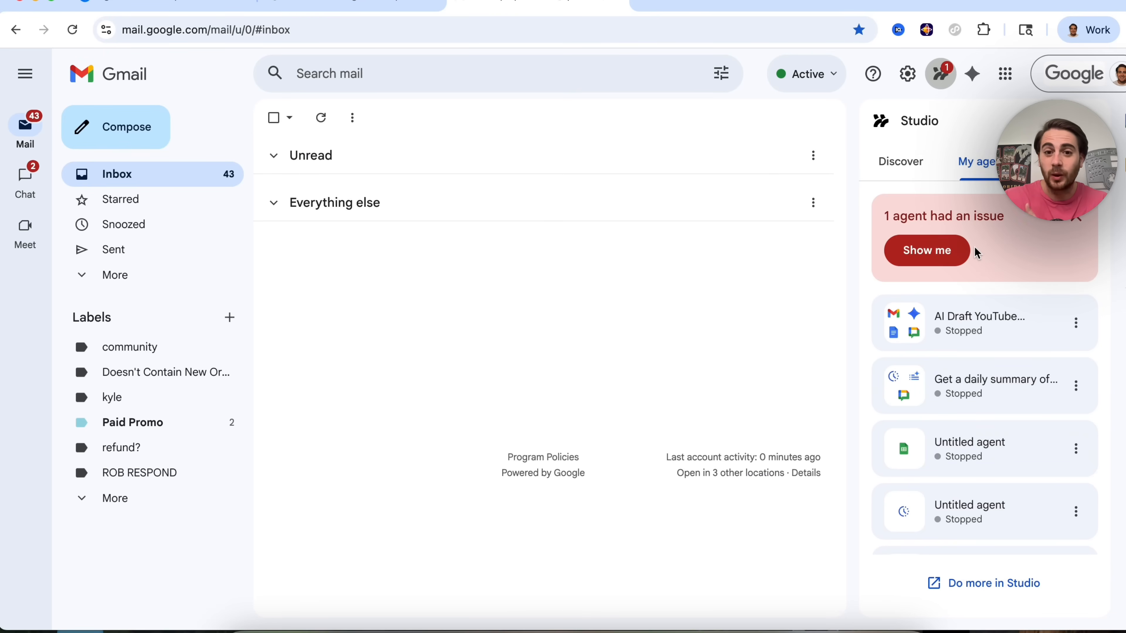
left_click(990, 594)
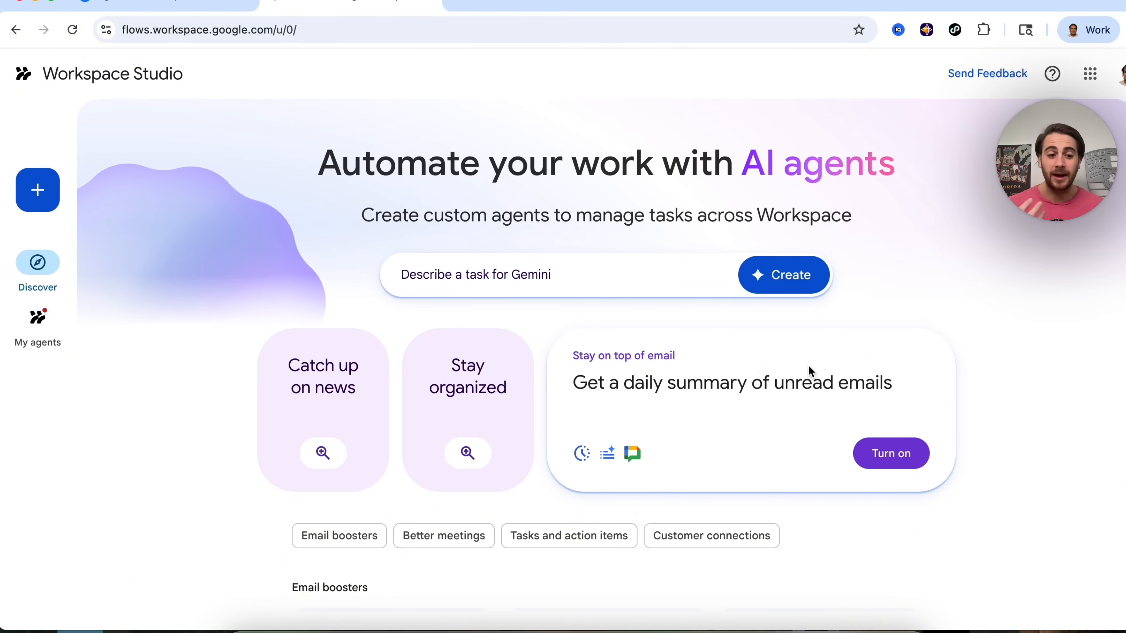
- View the Gemini task description box with its example prompts, and dismiss it without entering anything
key("XF86MonBrightnessUp")
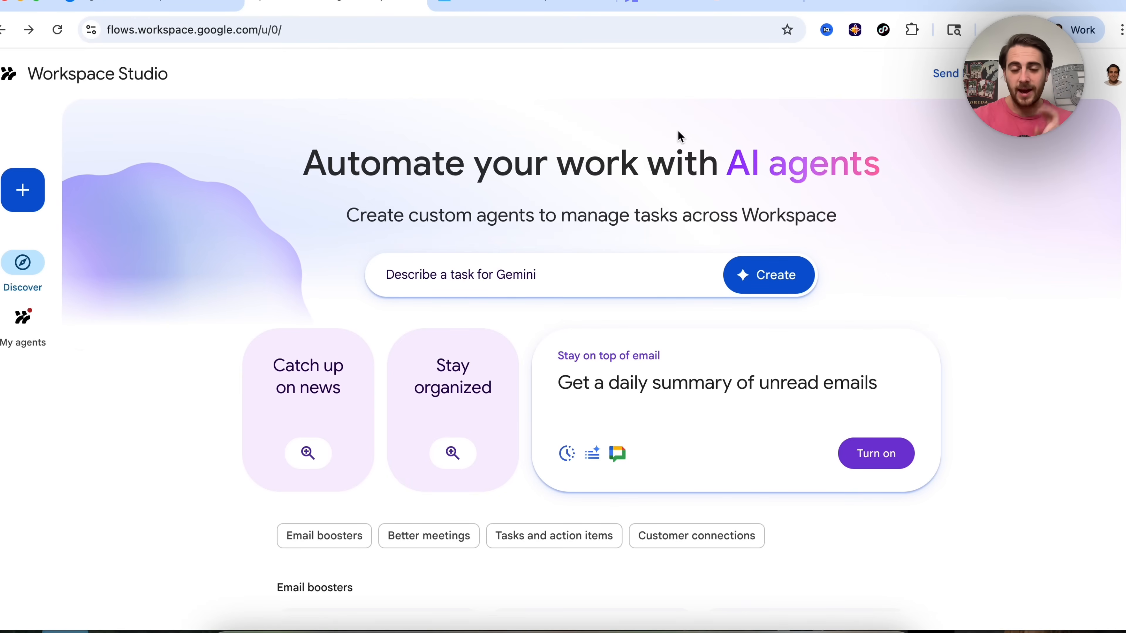
left_click(449, 273)
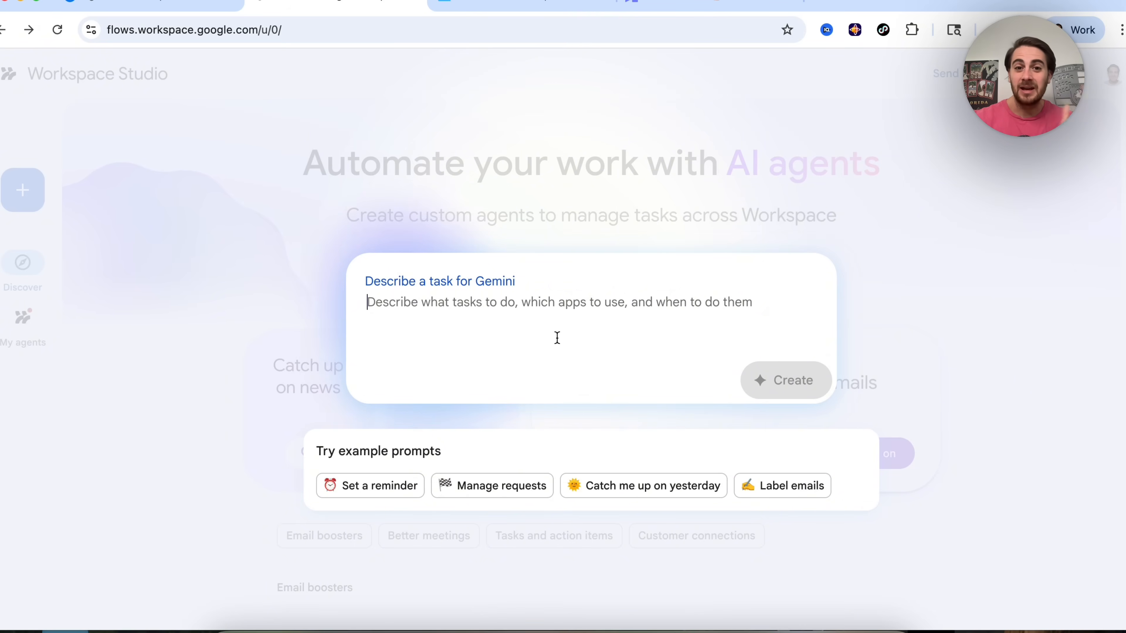
left_click(498, 204)
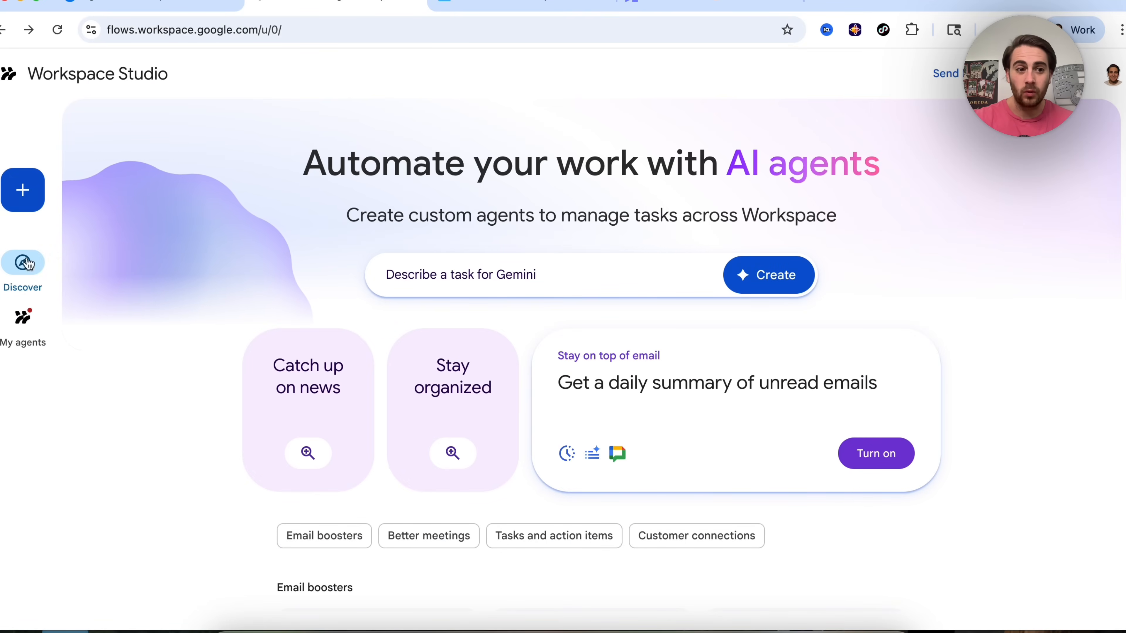
- Create a new agent with an On a schedule starter set to Weekdays at 8 AM, and show its time zone setting
left_click(22, 195)
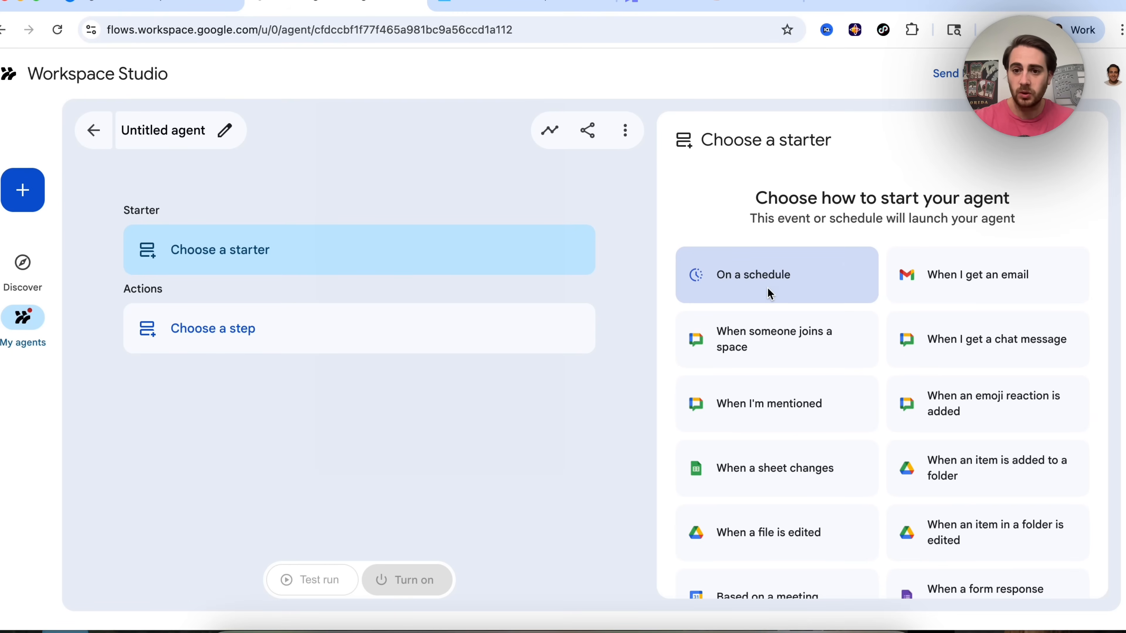
scroll(972, 351, "down", 2)
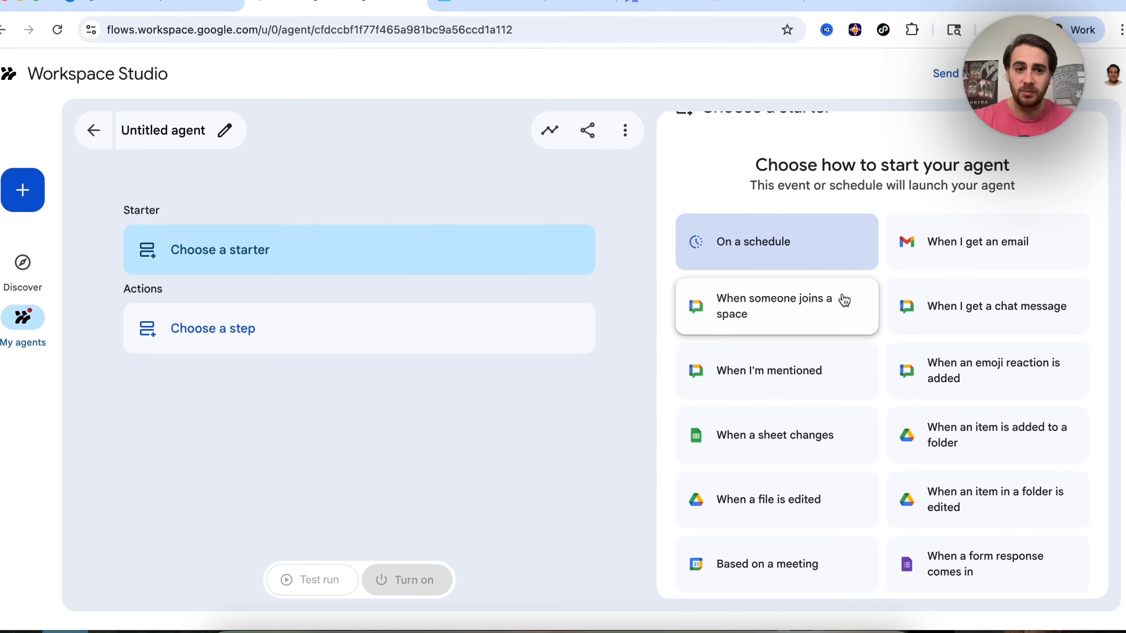
left_click(786, 266)
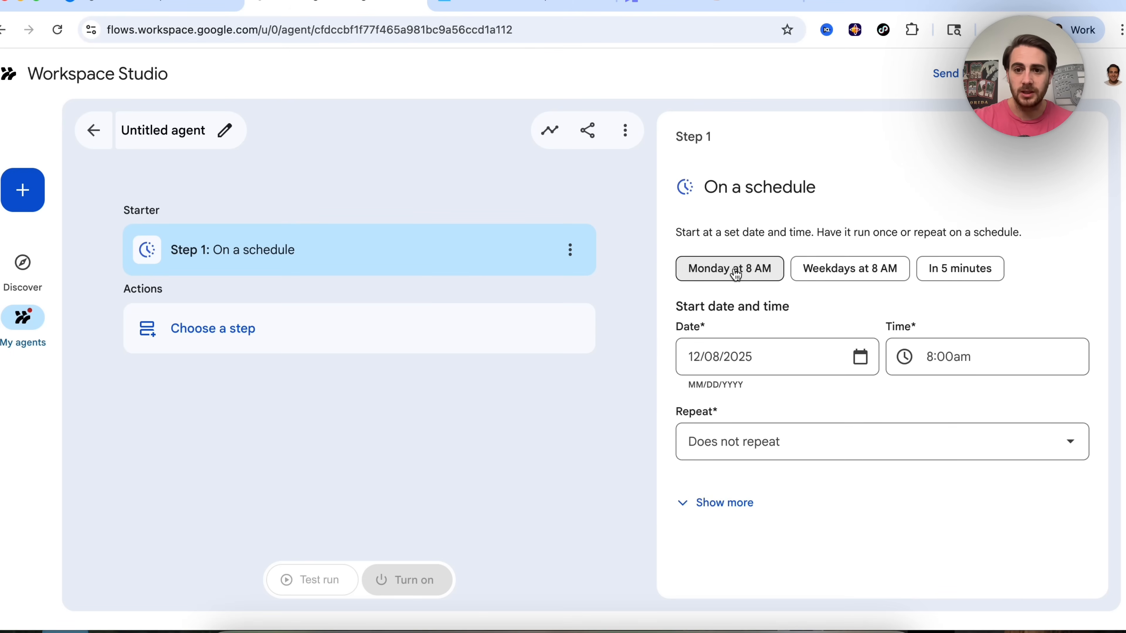
left_click(846, 272)
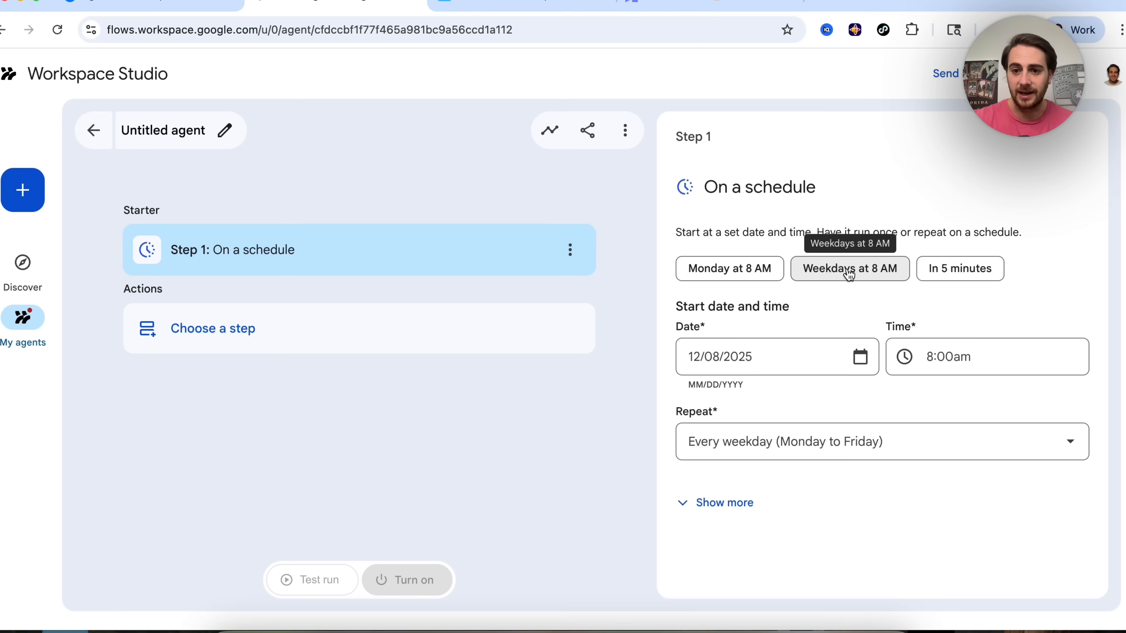
left_click(731, 503)
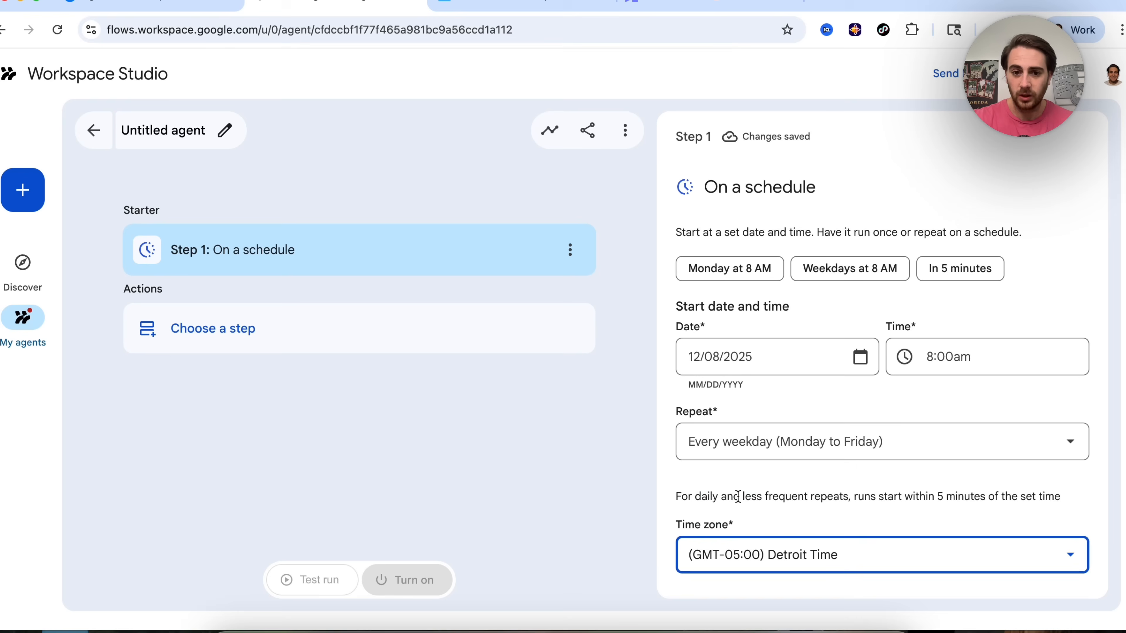
scroll(748, 457, "down", 2)
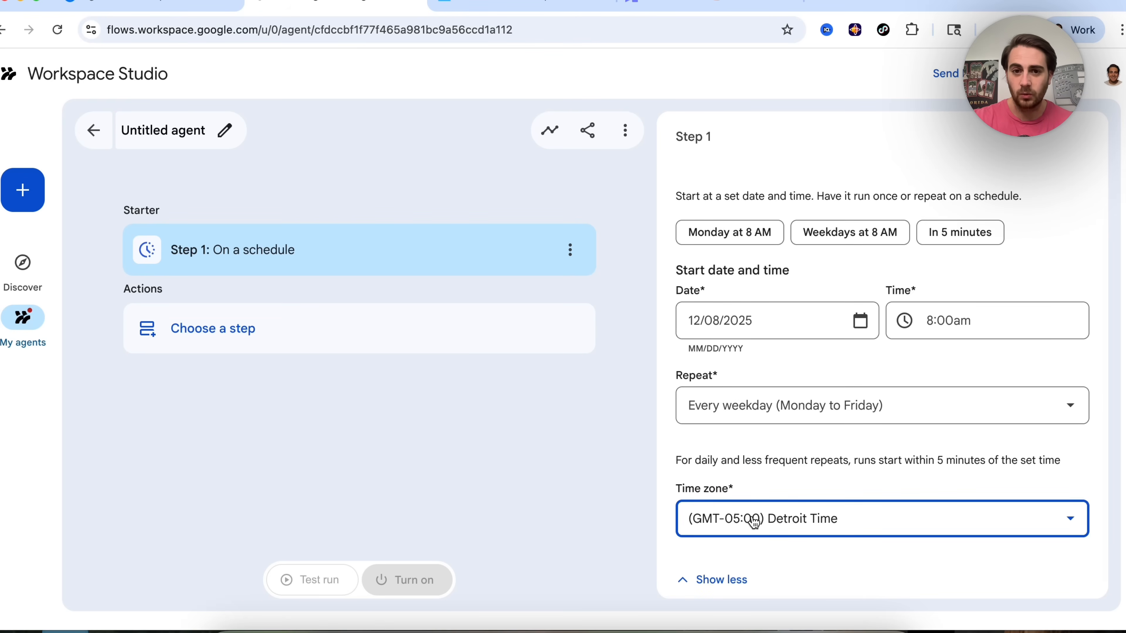
scroll(753, 522, "up", 2)
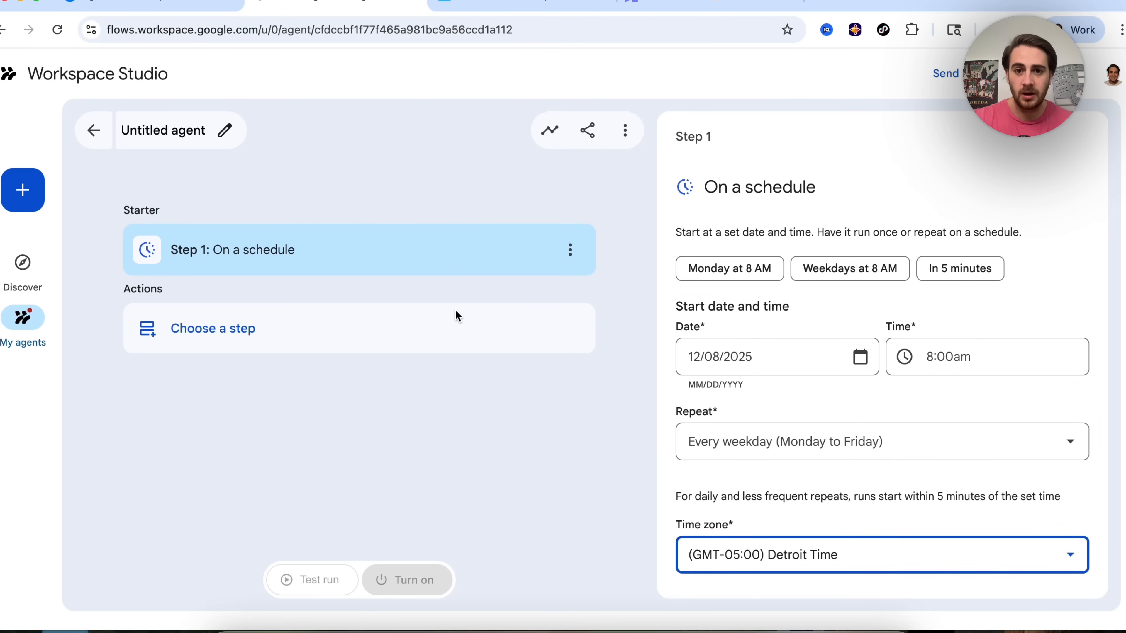
- Examine the steps available for the agent's first action, from AI skills, tools and Gmail through to the third-party integrations such as Asana, Jira and Salesforce
left_click(270, 337)
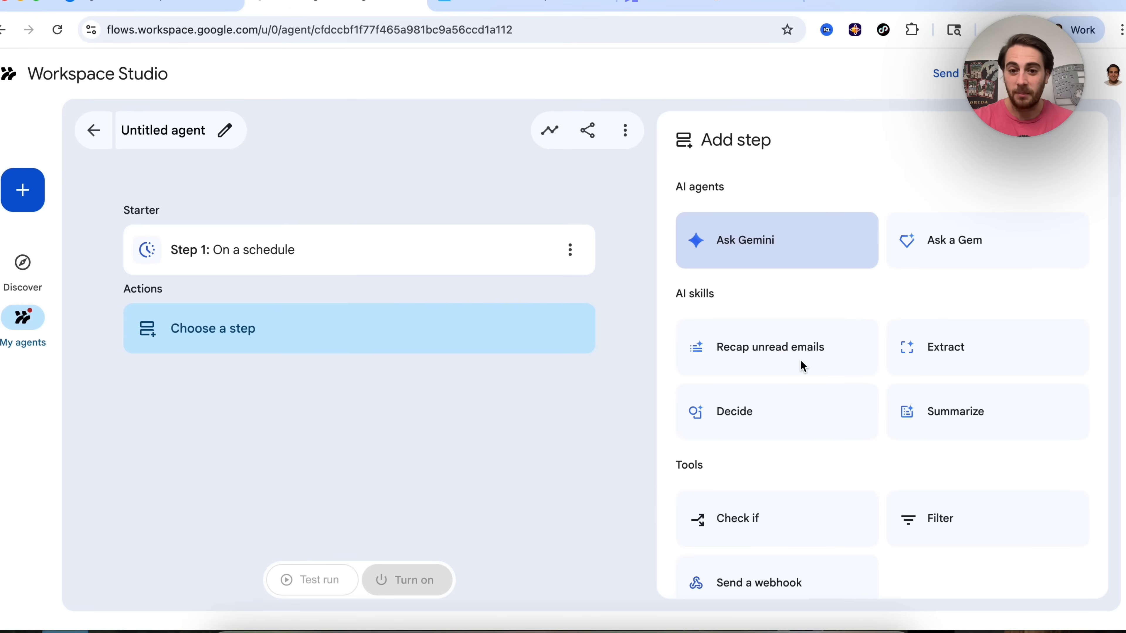
scroll(801, 365, "down", 3)
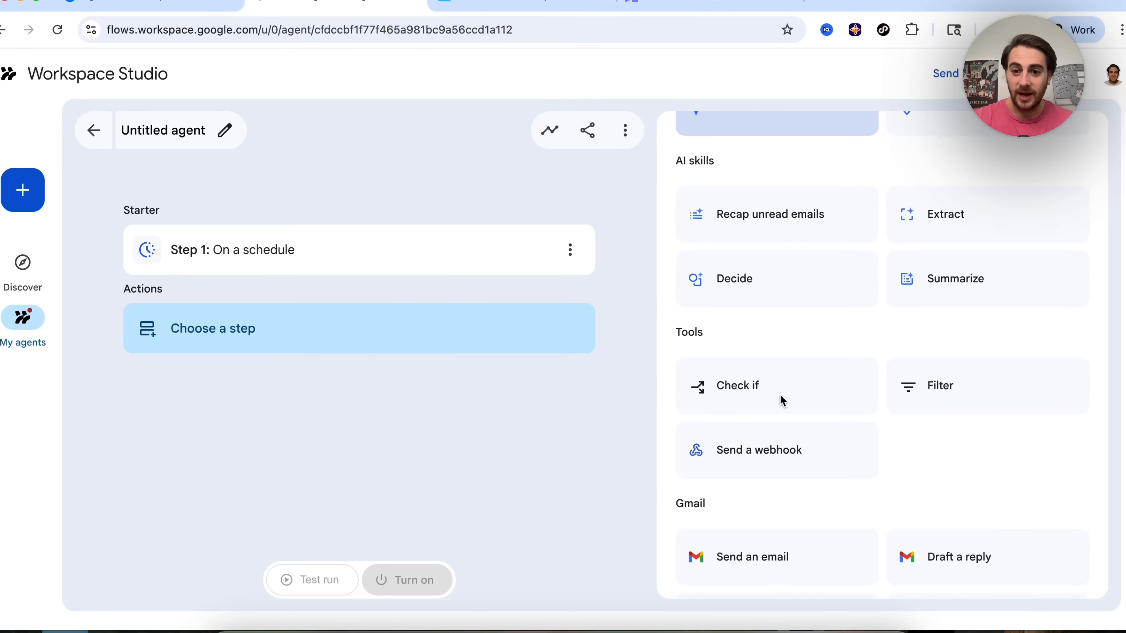
scroll(780, 394, "down", 1)
scroll(825, 415, "down", 7)
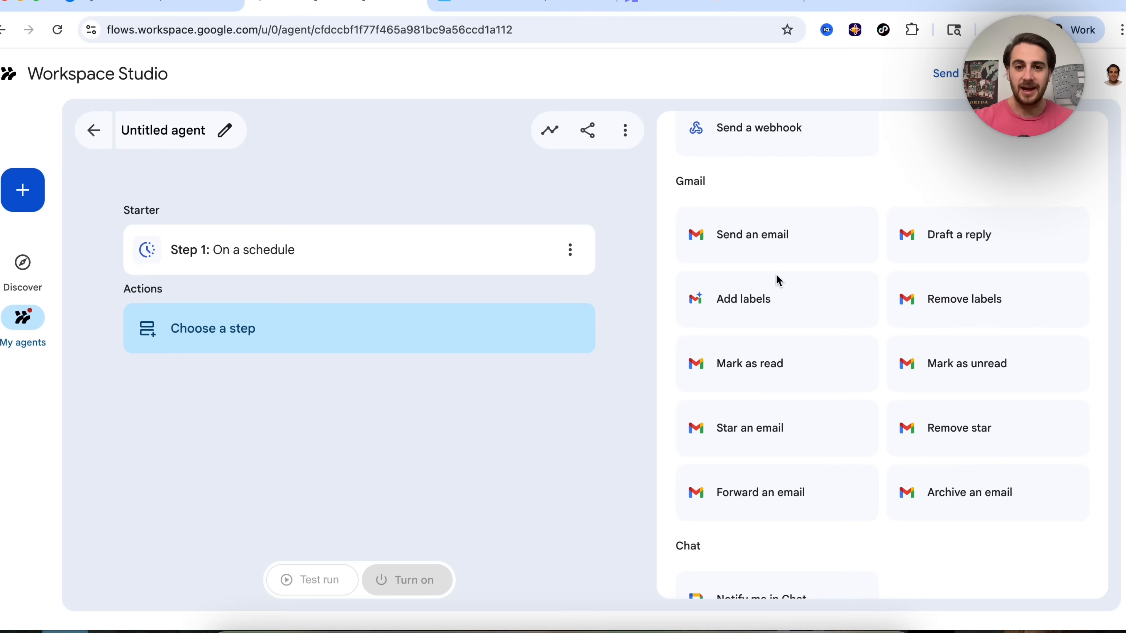
scroll(776, 280, "down", 4)
scroll(776, 275, "up", 6)
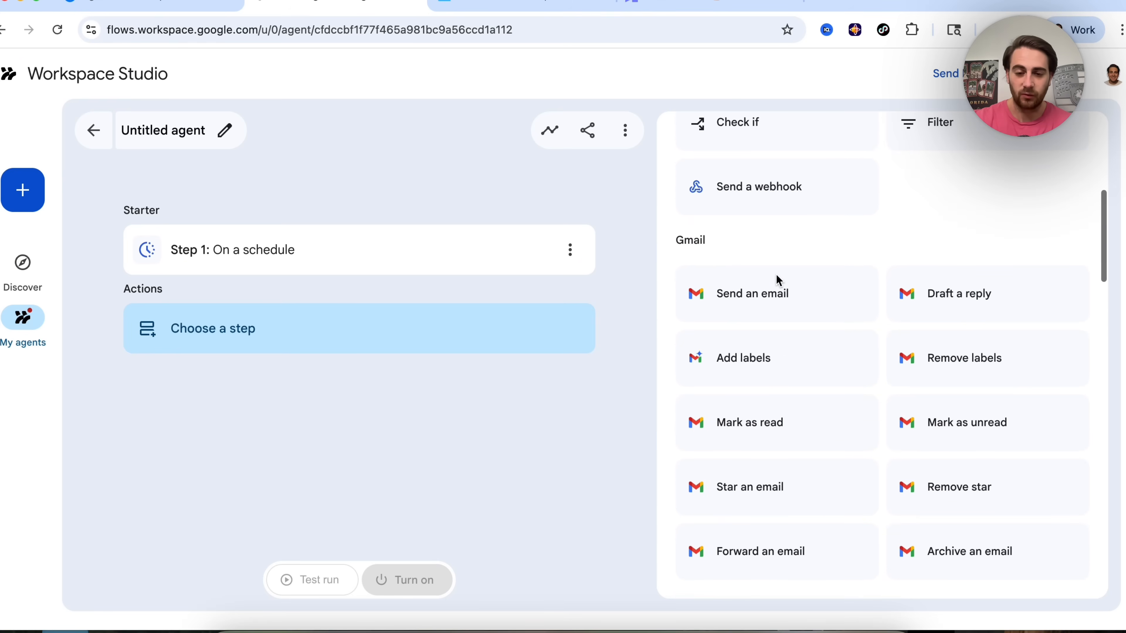
scroll(777, 276, "down", 8)
scroll(776, 276, "down", 12)
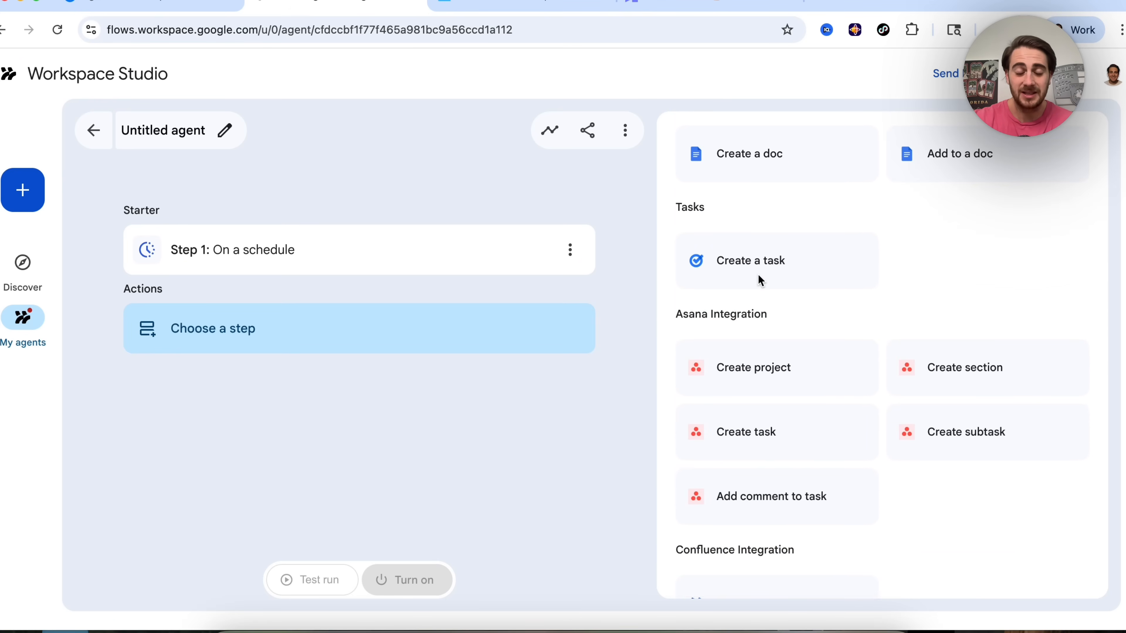
scroll(759, 277, "down", 2)
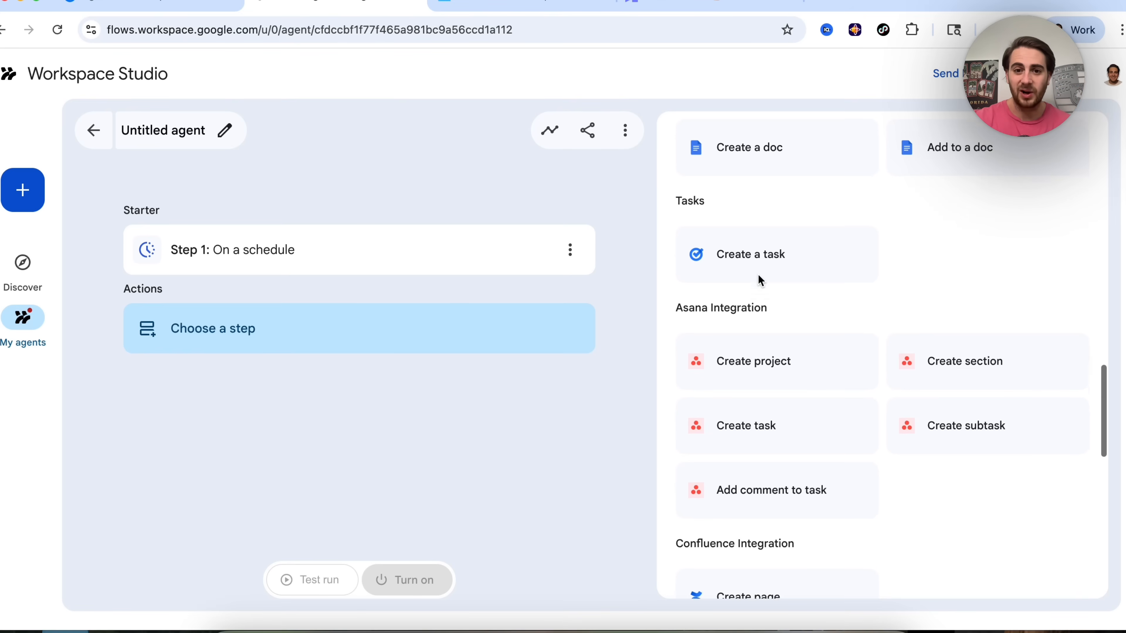
scroll(733, 260, "down", 2)
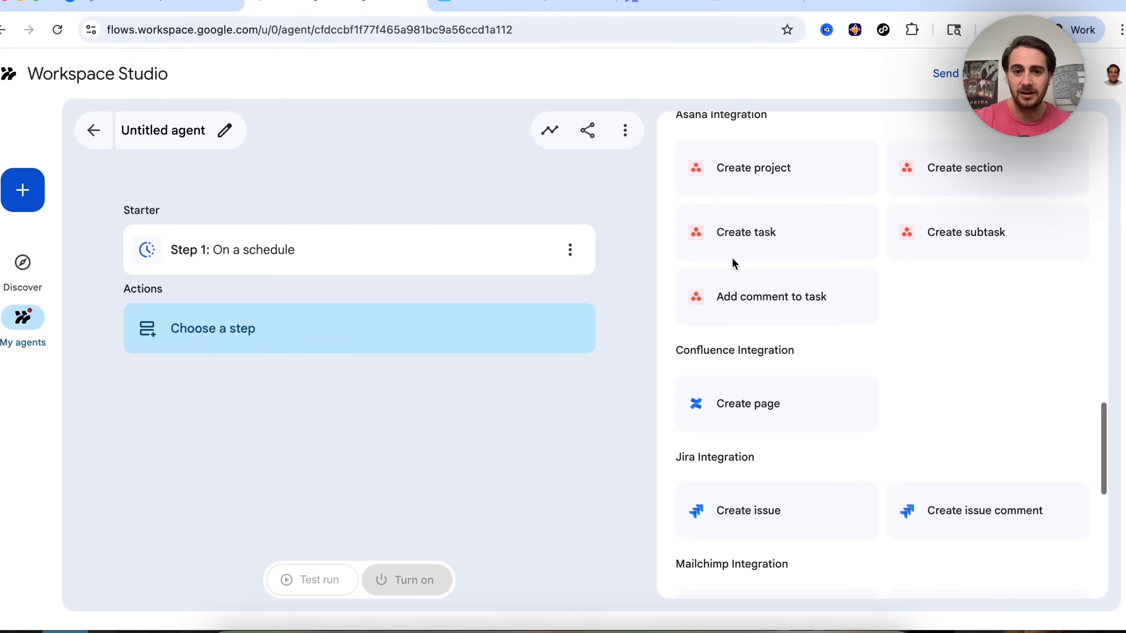
scroll(754, 370, "down", 2)
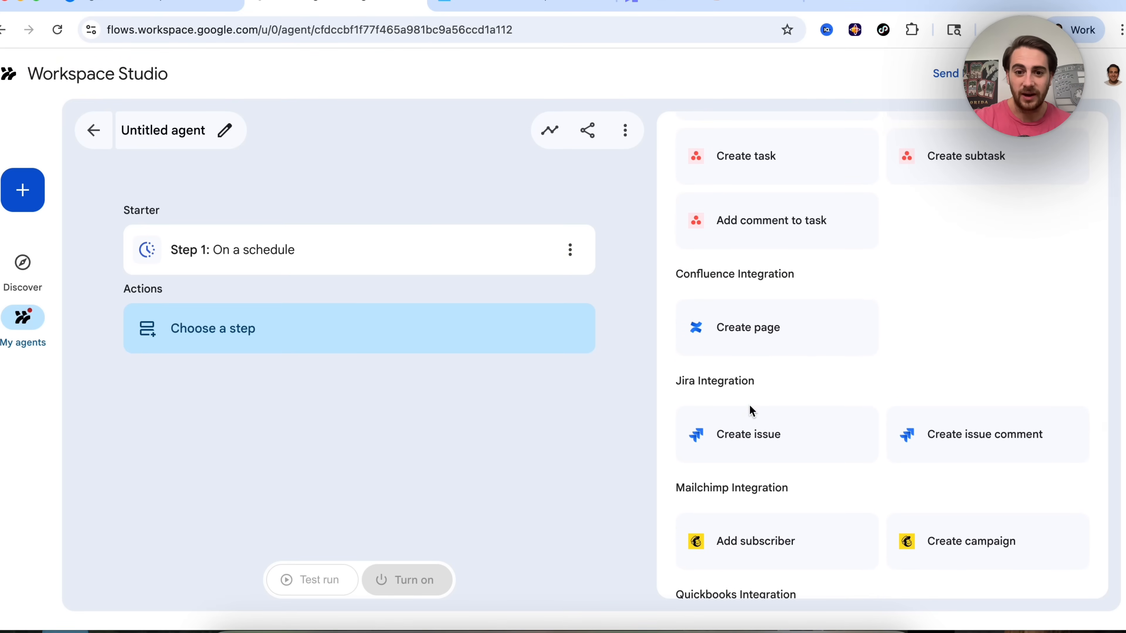
scroll(756, 407, "down", 2)
scroll(744, 426, "down", 2)
scroll(727, 425, "down", 3)
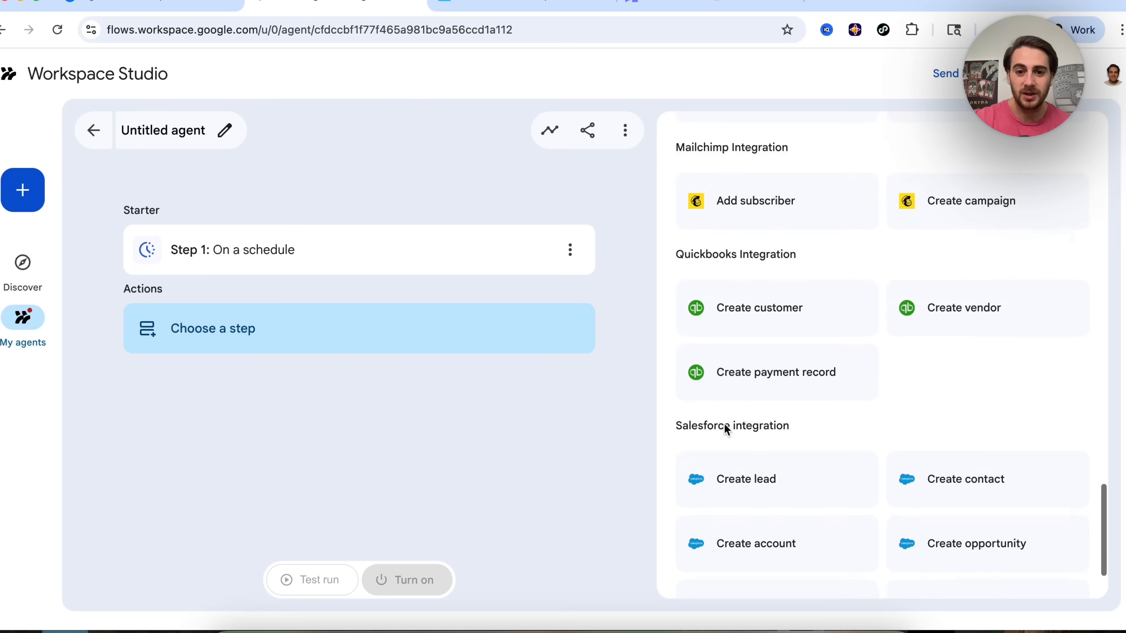
scroll(725, 428, "down", 2)
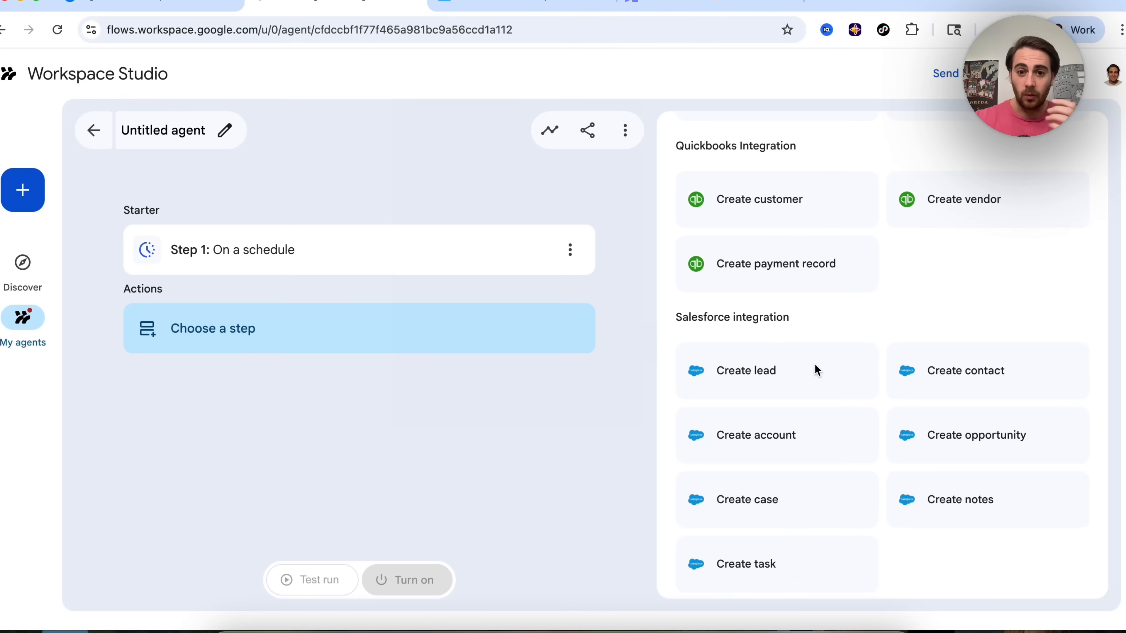
scroll(815, 366, "up", 6)
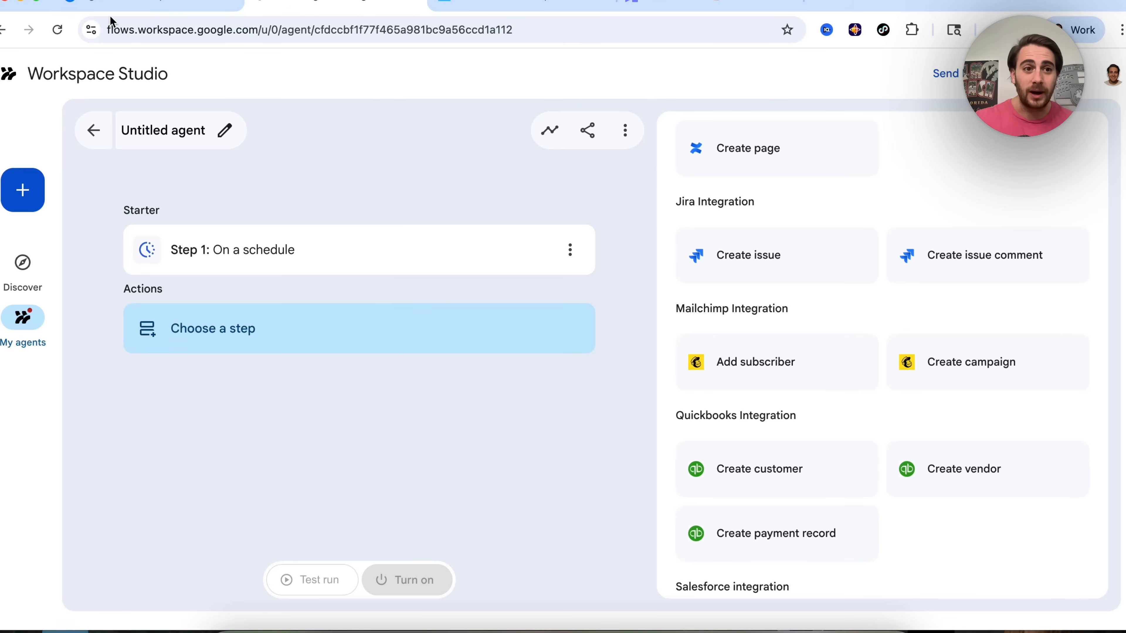
- Switch to OpenAI Agent Builder, create a new workflow, and show the Start node's input settings
left_click(102, 6)
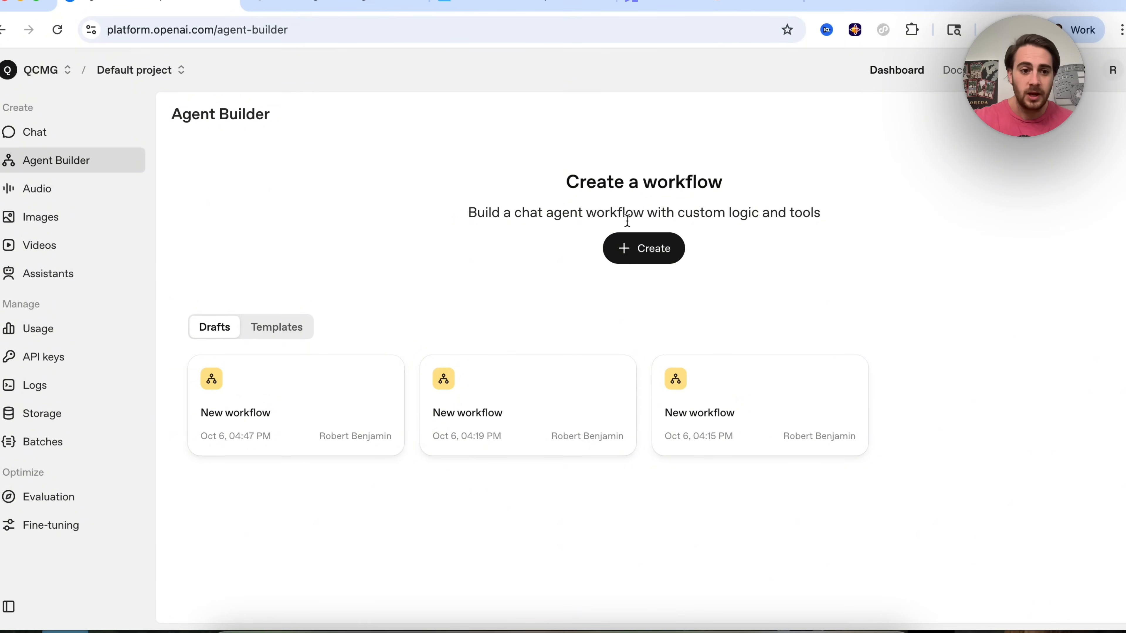
left_click(643, 236)
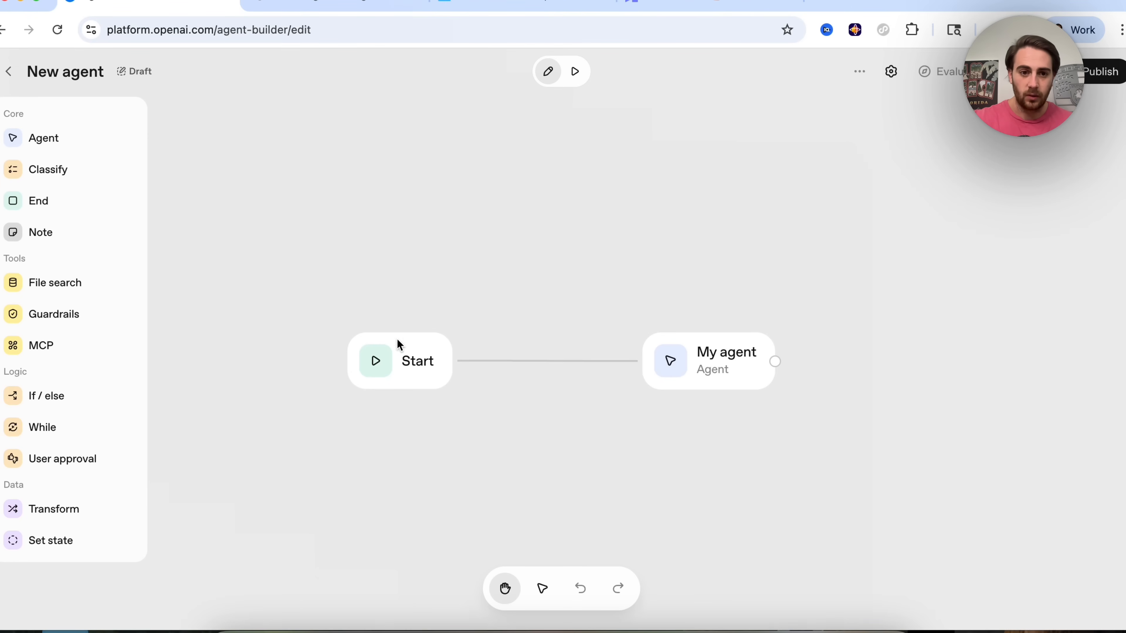
left_click(423, 363)
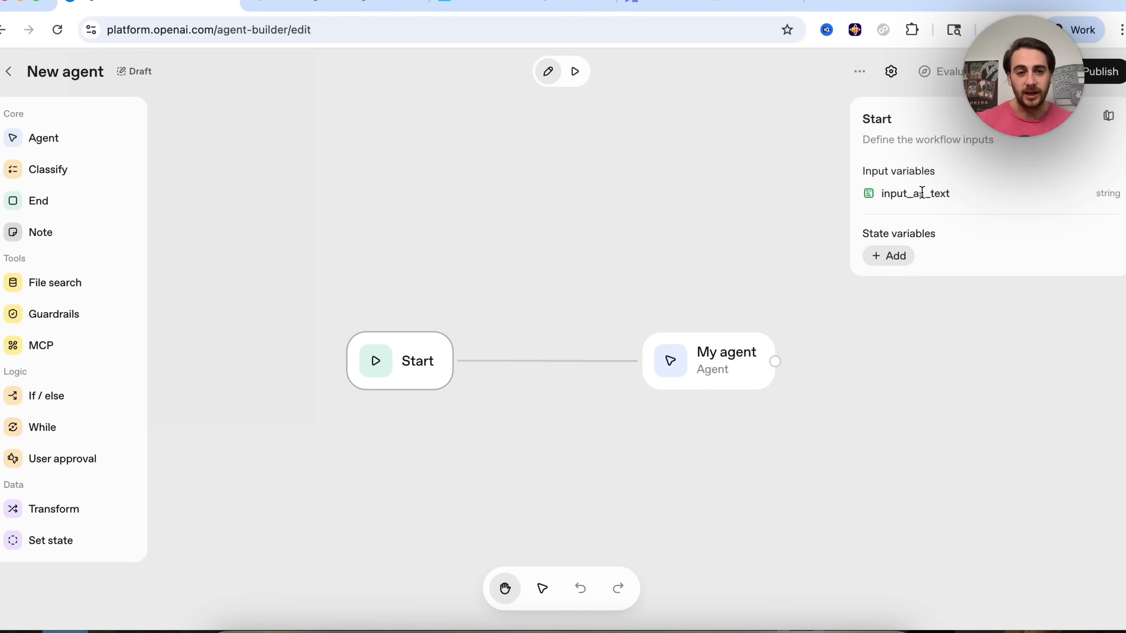
- Switch back to Workspace Studio and review the agent's action choices and the settings of its On a schedule starter
left_click(354, 4)
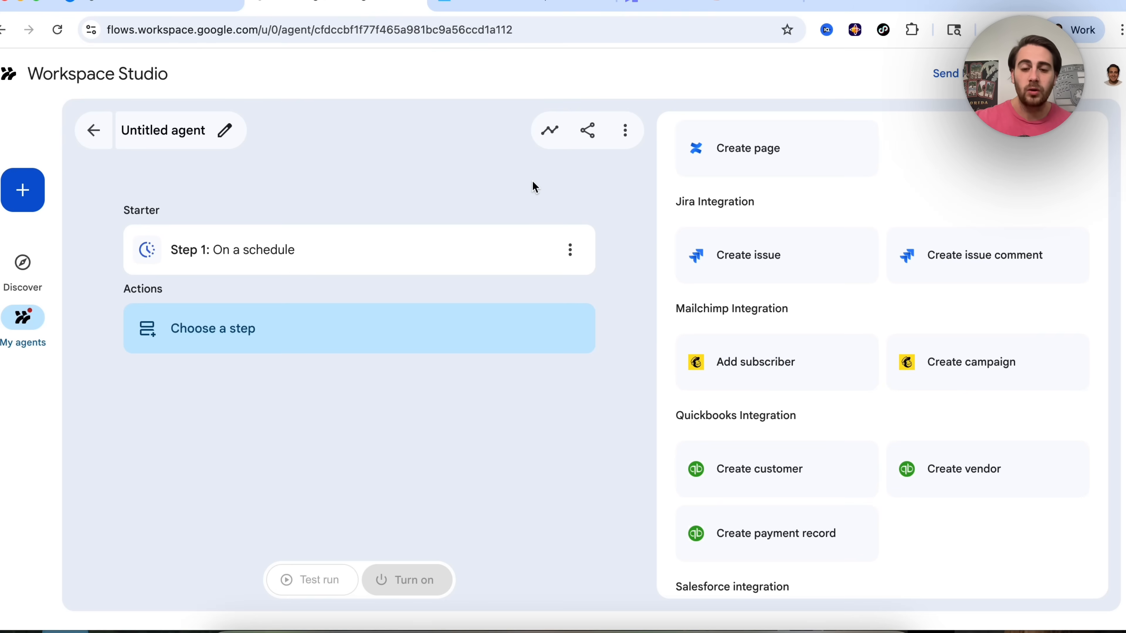
scroll(781, 347, "up", 15)
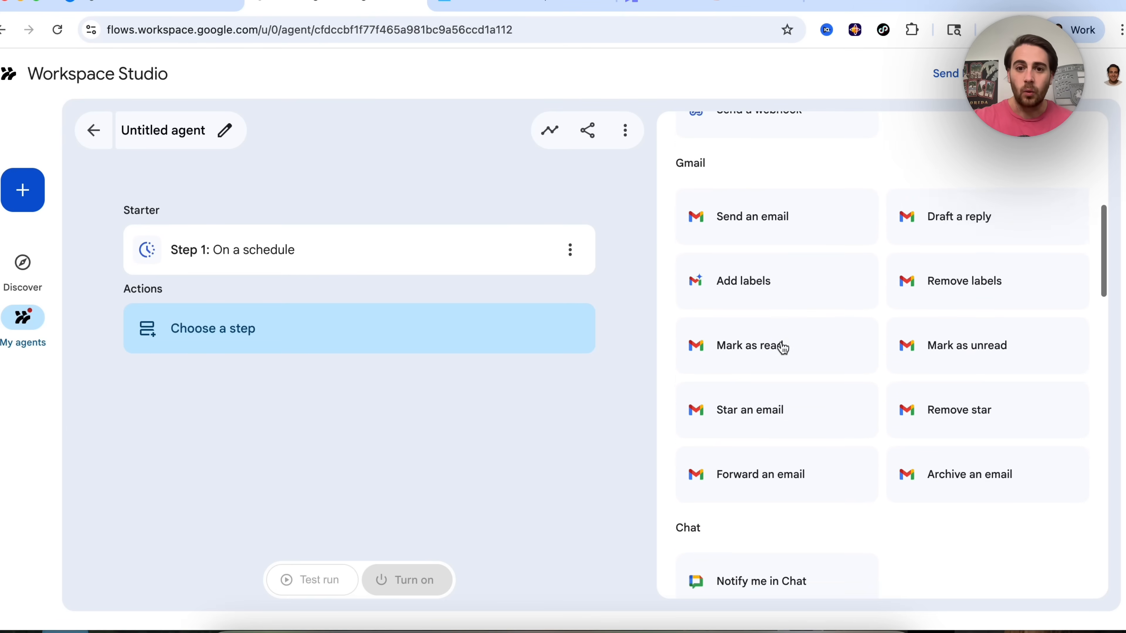
scroll(783, 347, "up", 10)
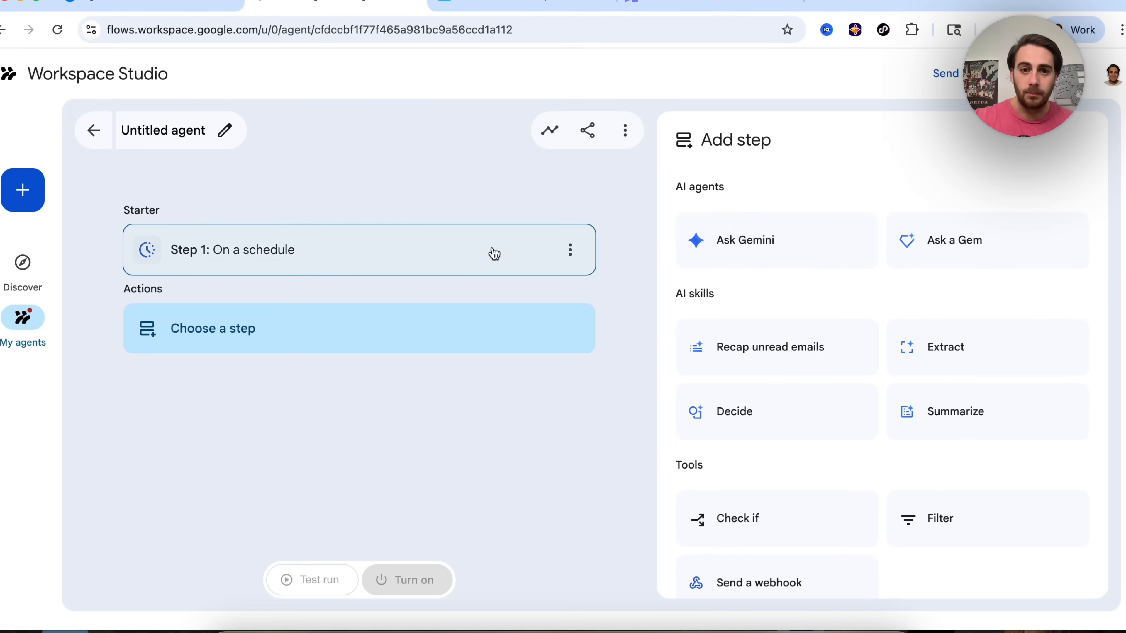
left_click(495, 254)
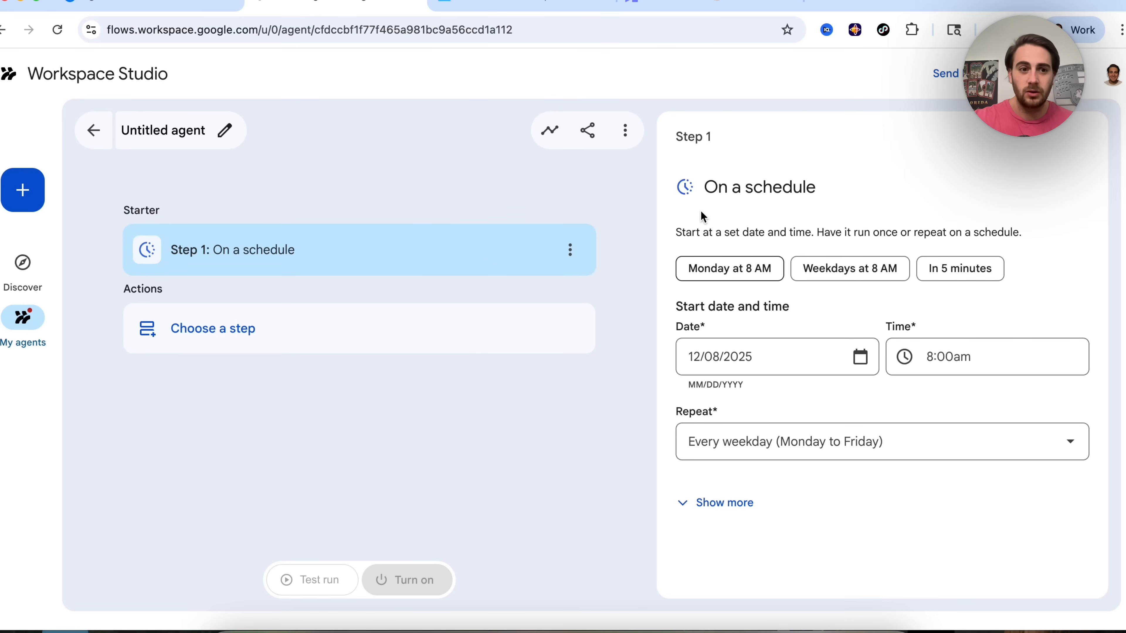
- Return to OpenAI Agent Builder and show the My agent node's name, instructions and model settings
left_click(157, 7)
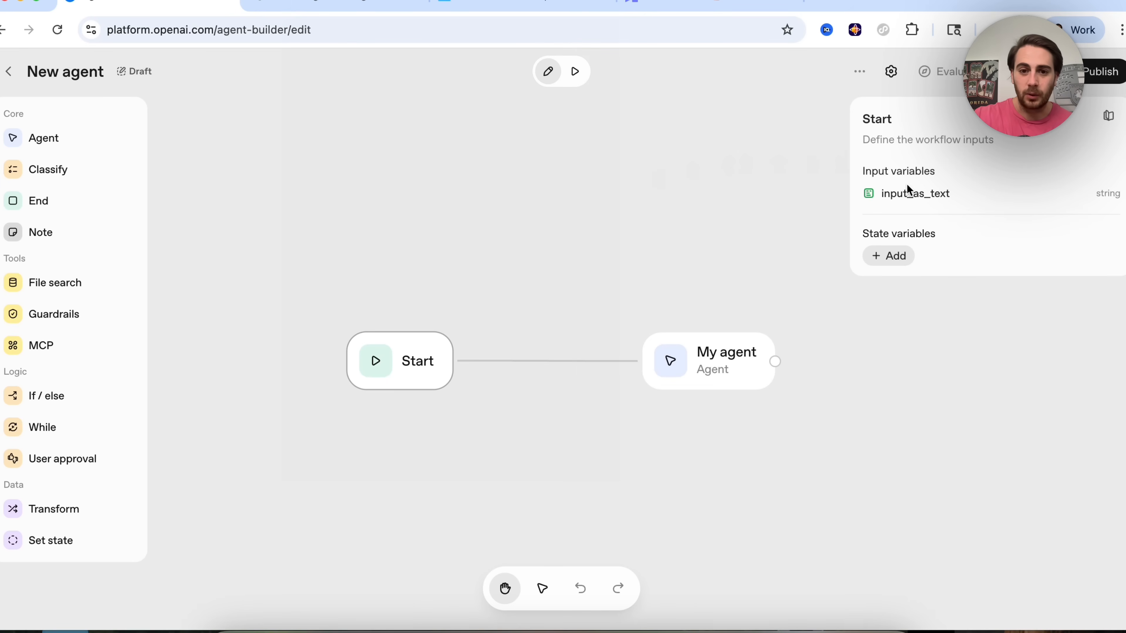
left_click_drag(576, 291, 412, 293)
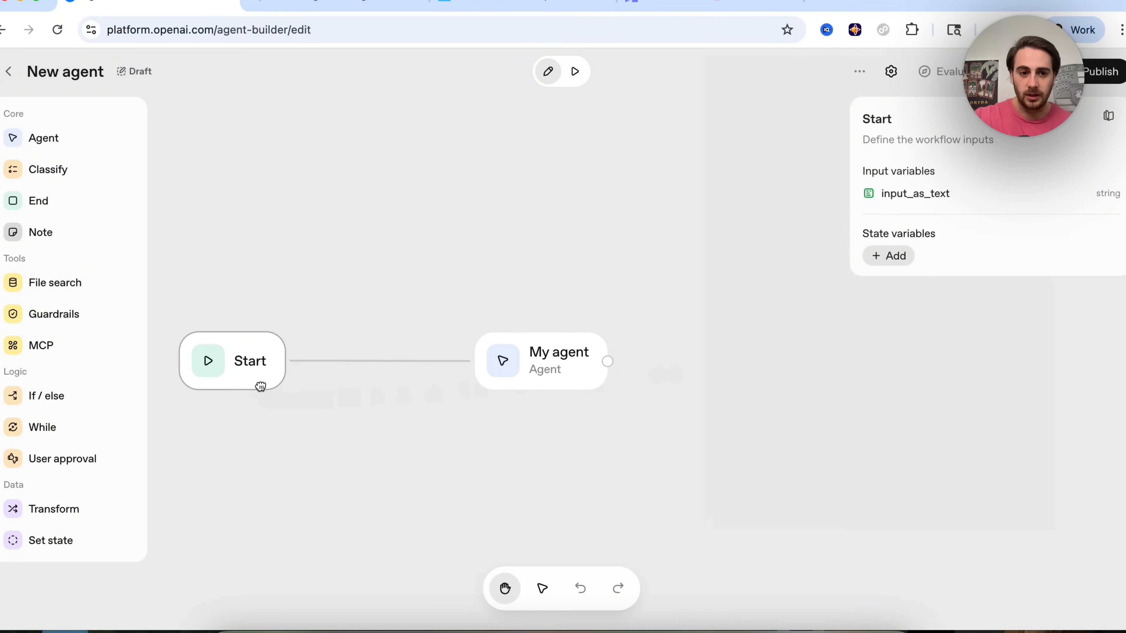
left_click(554, 360)
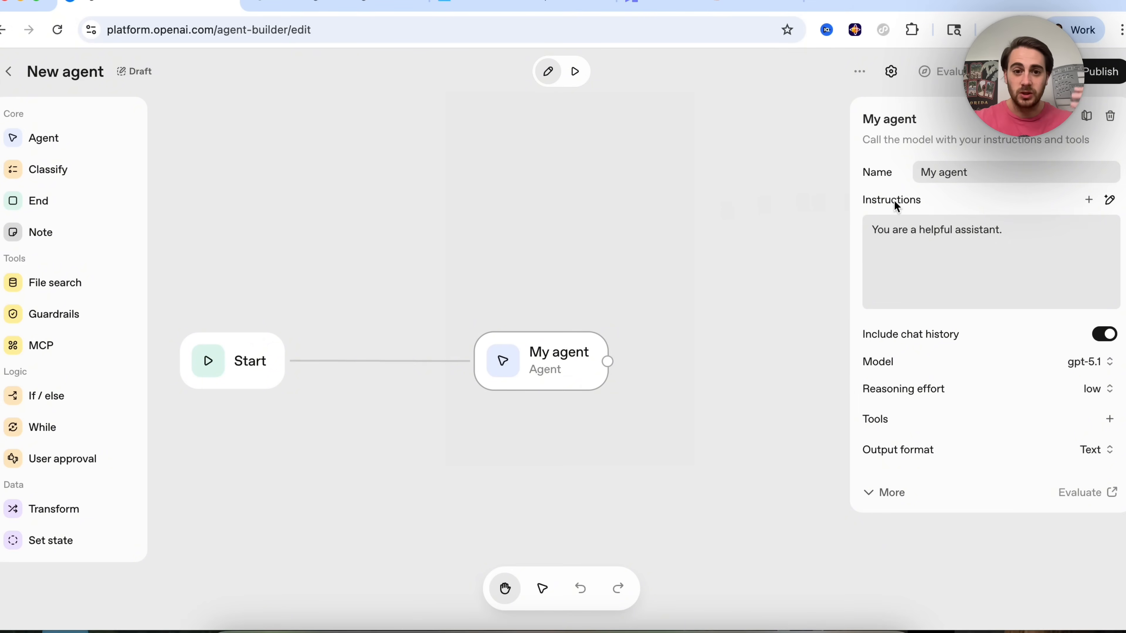
double_click(954, 160)
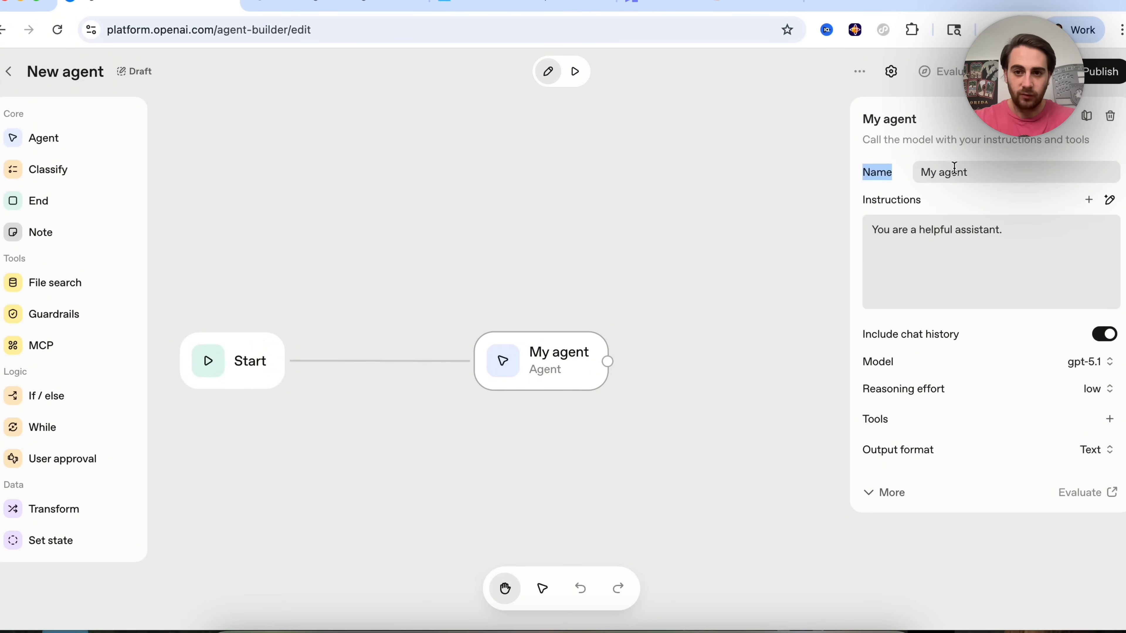
- Rename the agent node as "YouTube Title Agent"
triple_click(954, 169)
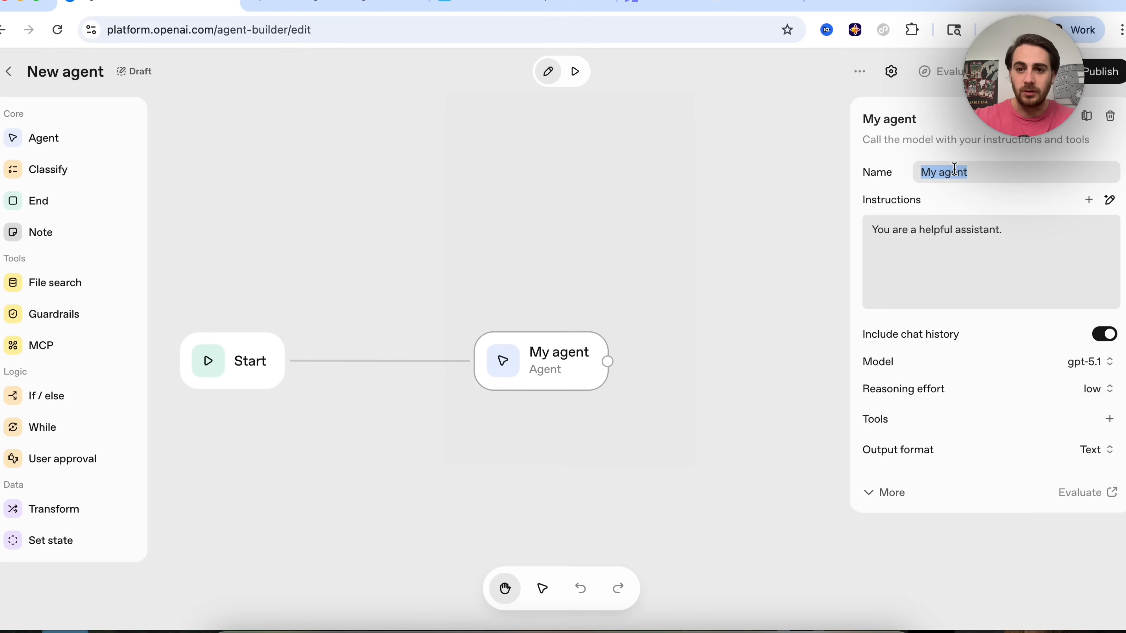
type("YouT")
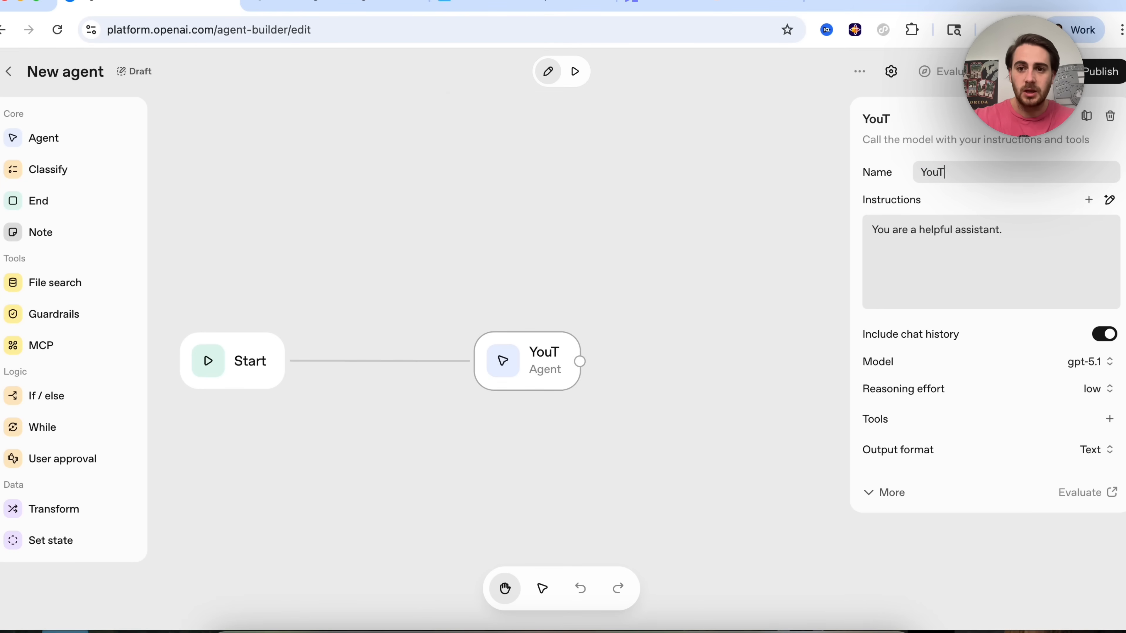
type("ube TItle Agent")
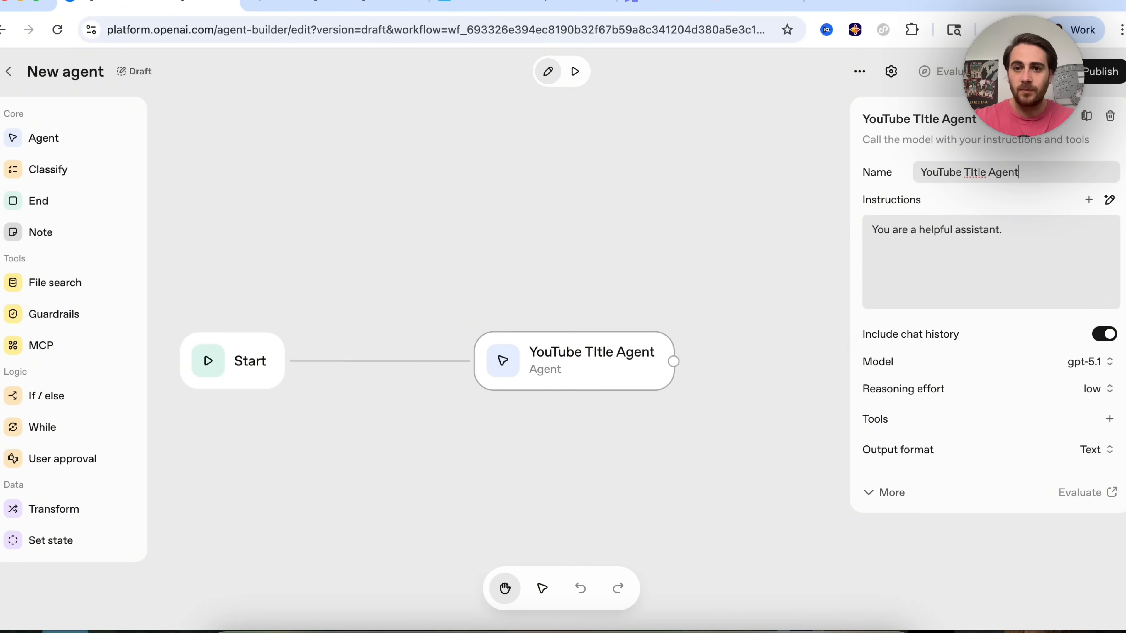
double_click(975, 172)
type("Title")
- Extend the instructions with "that helps write youtube titles. When given the topic of a video you output 3-5 titles that would do well on YouTube"
left_click(965, 240)
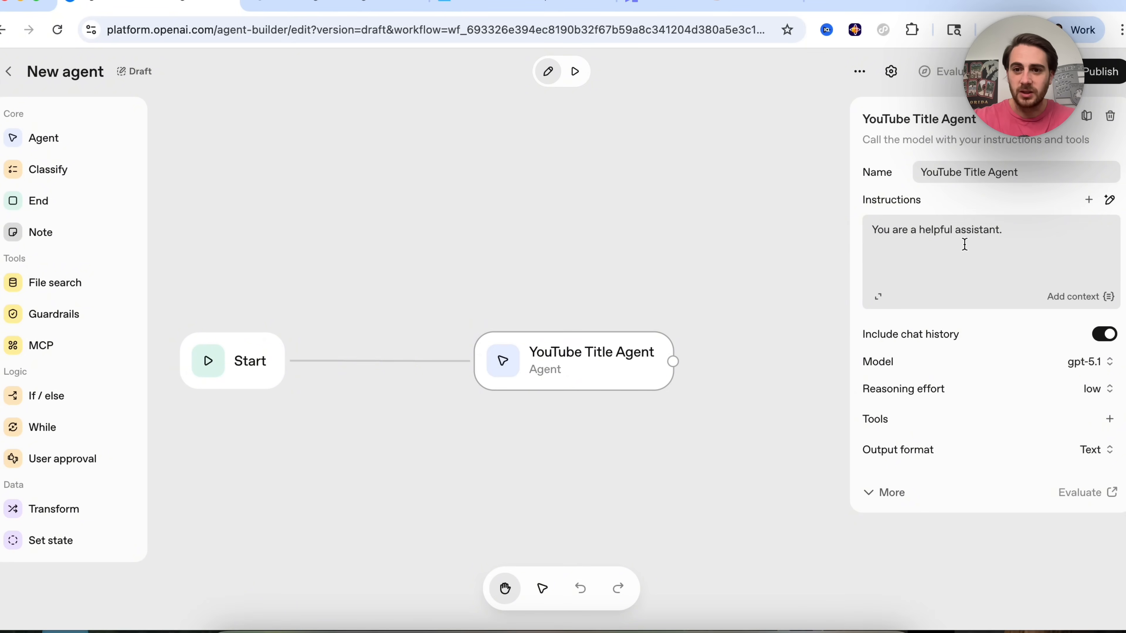
key("BackSpace")
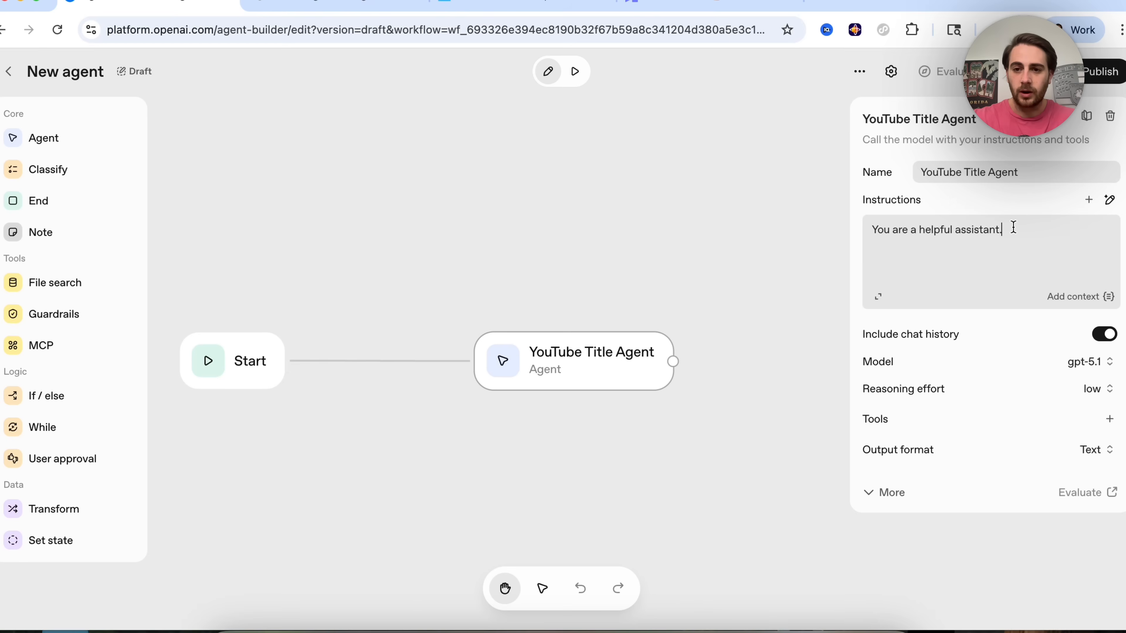
type("that helps ")
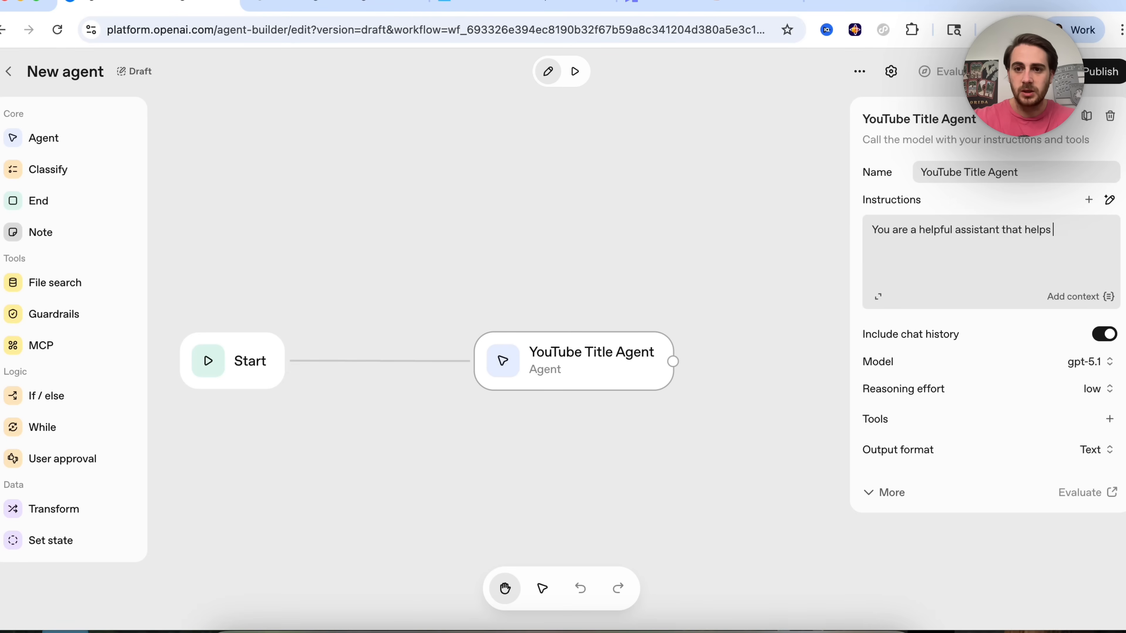
type("write youtube title")
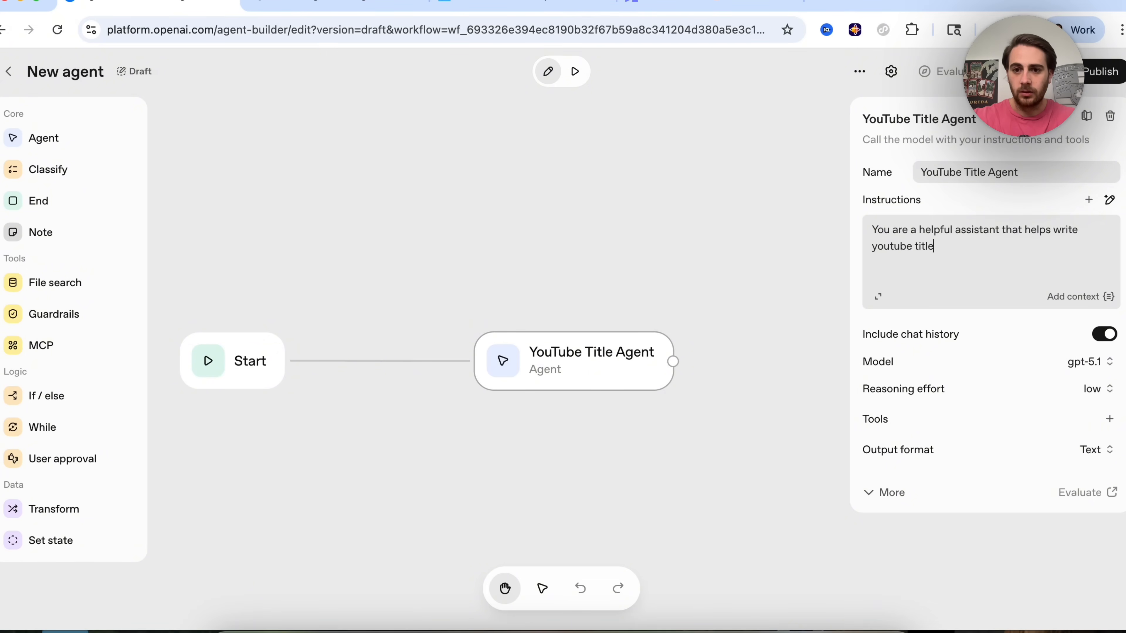
type("s. When given the ")
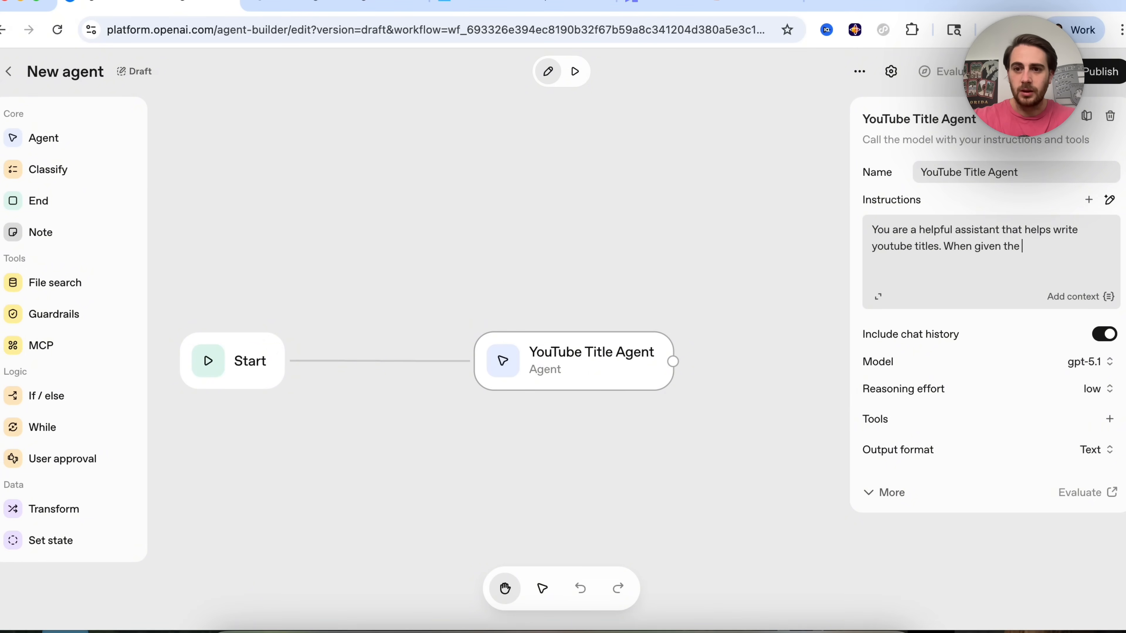
type("topic of a video you outpi")
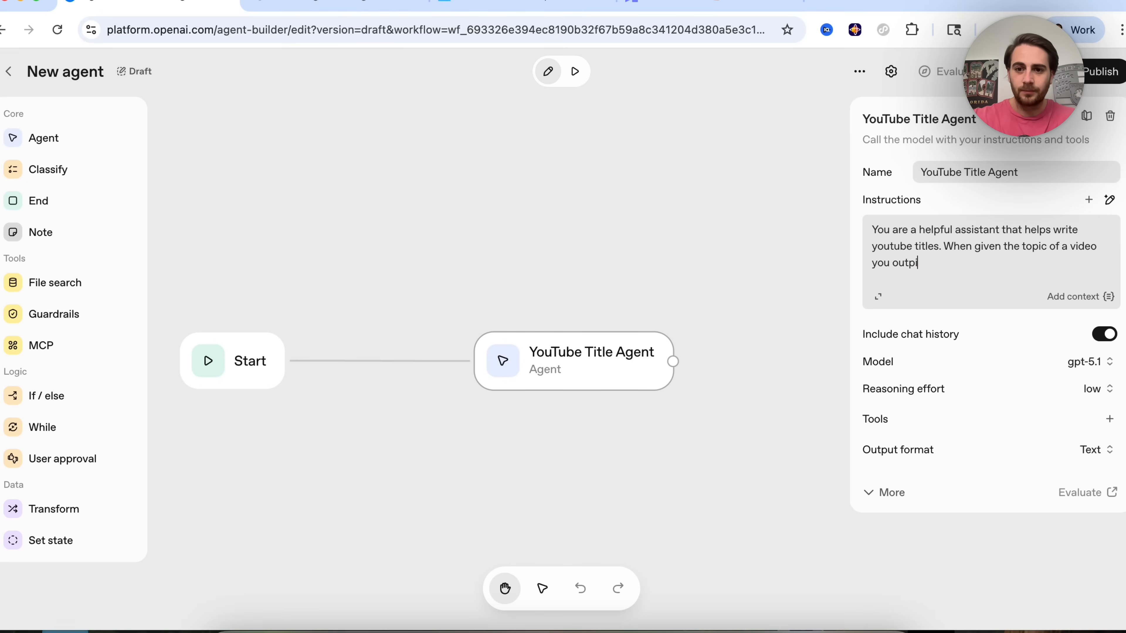
key("BackSpace")
type("ut 3-5 ti")
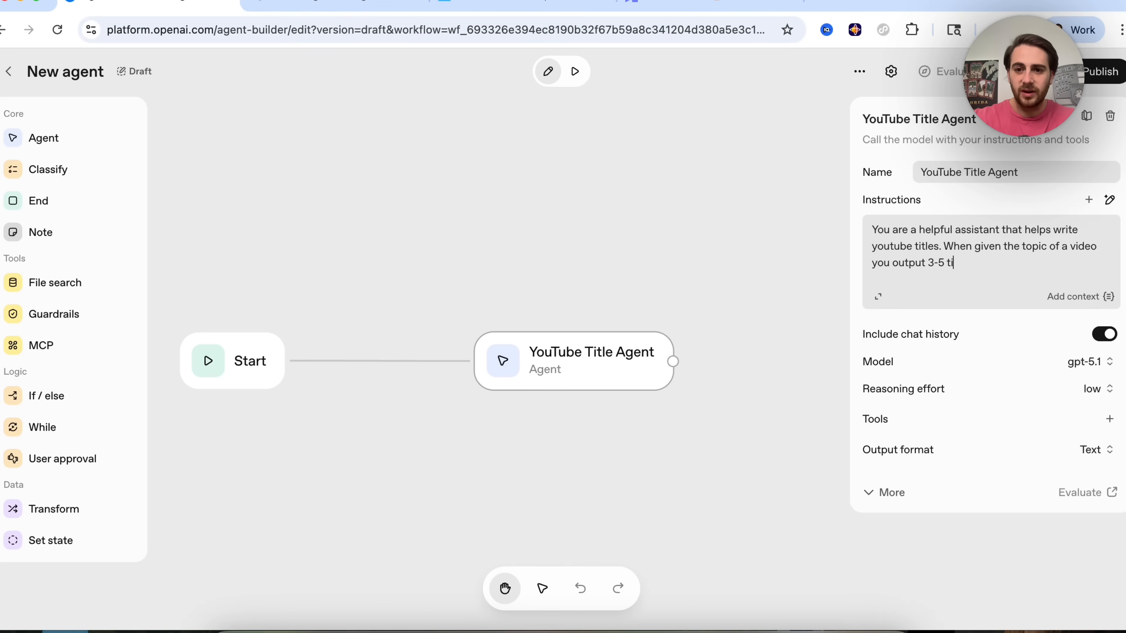
type("tles that would do well on YouTube")
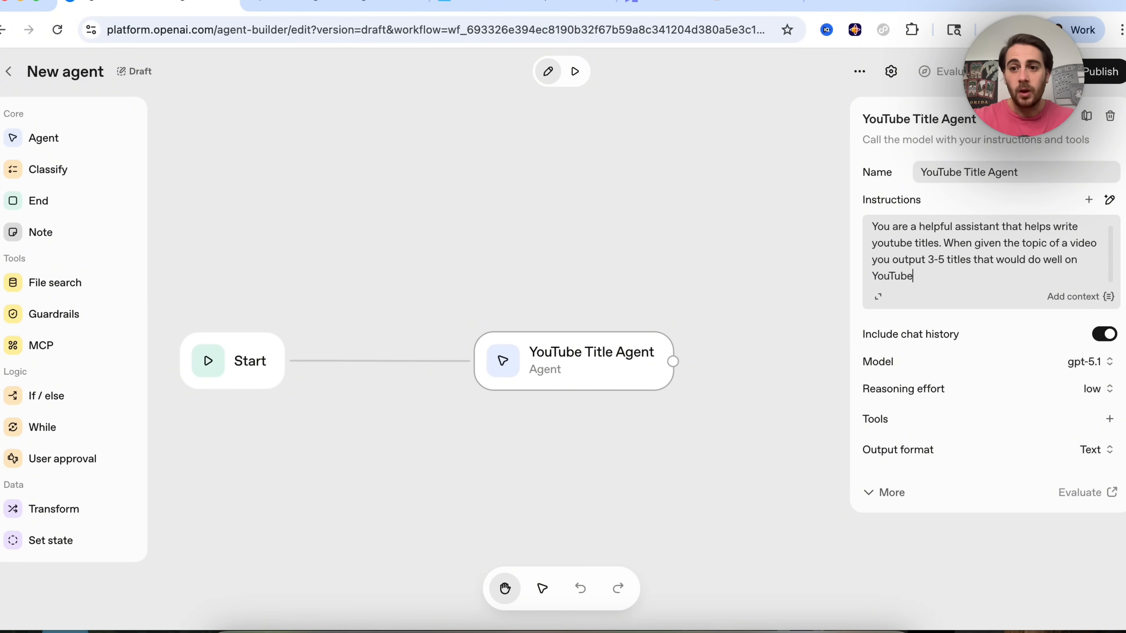
- Show the prompt for having the agent's instructions rewritten and look through the models it can use
left_click(1111, 202)
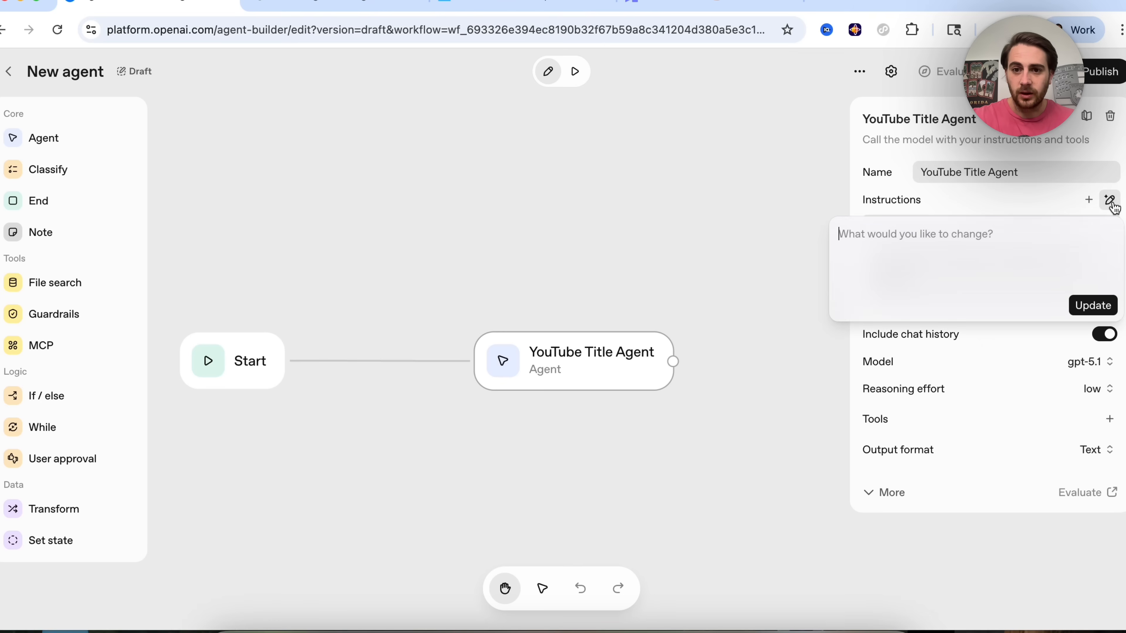
left_click(1043, 198)
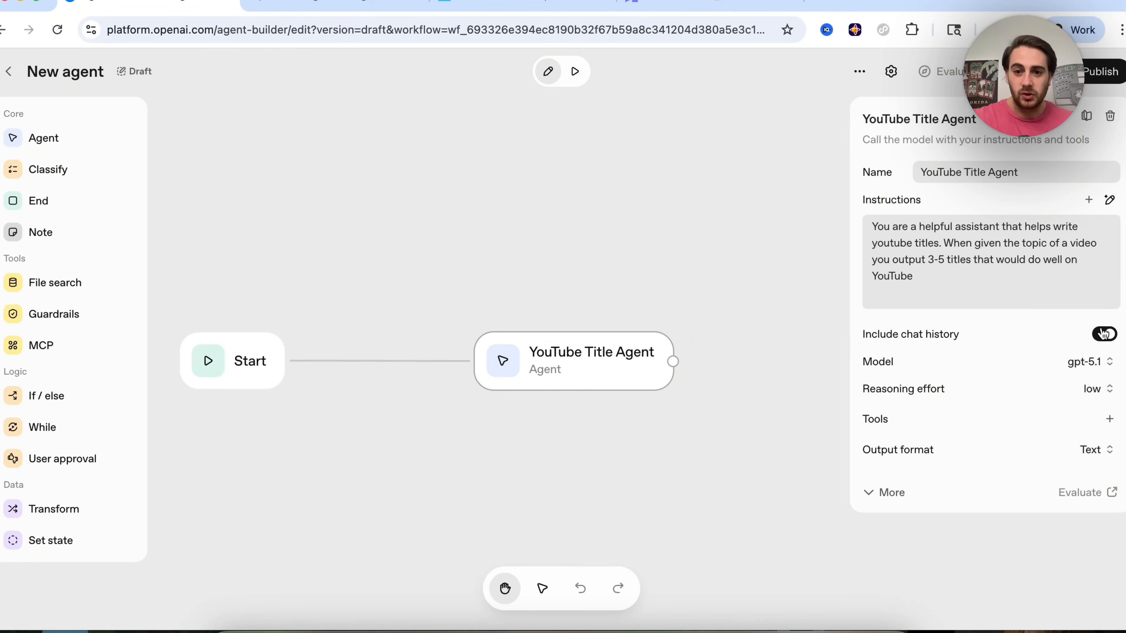
left_click(1093, 363)
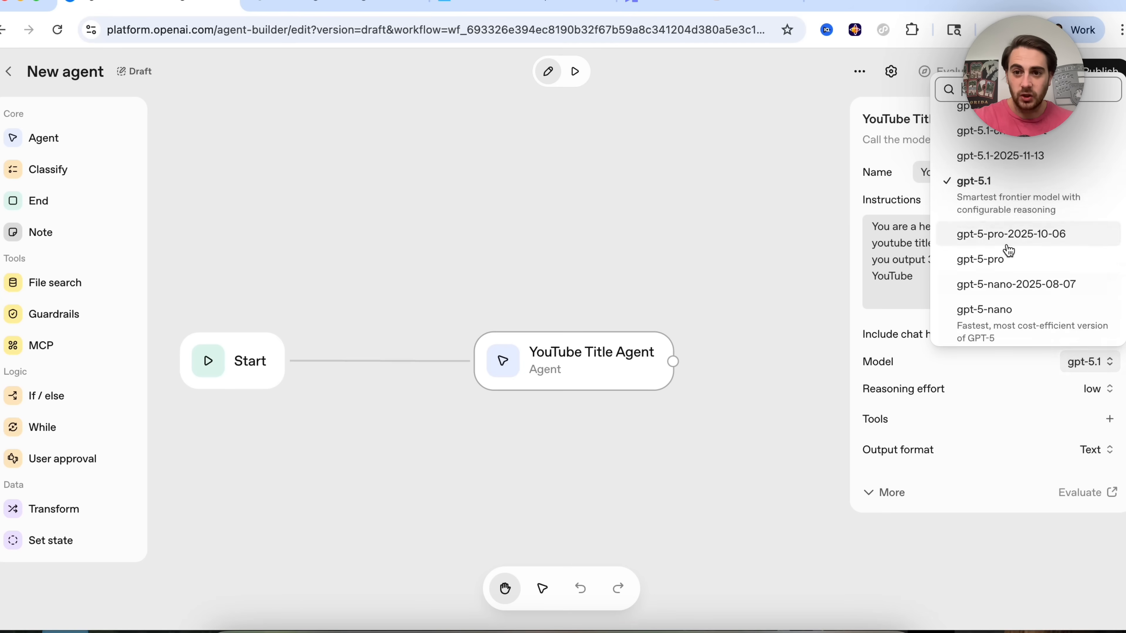
scroll(1005, 246, "up", 2)
scroll(1007, 249, "down", 2)
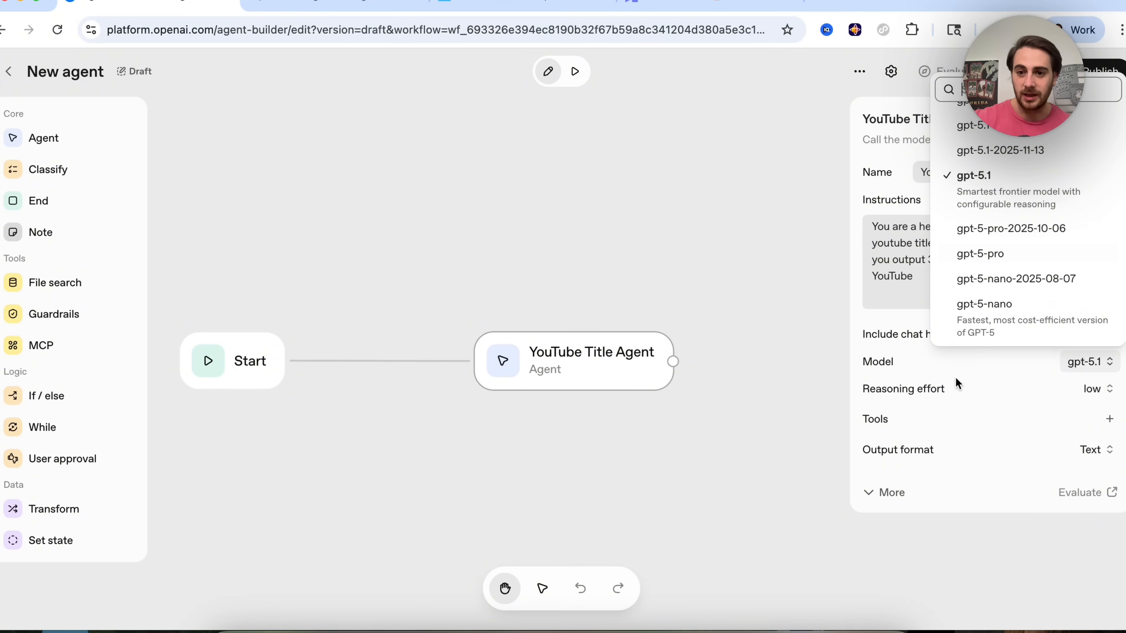
left_click(936, 394)
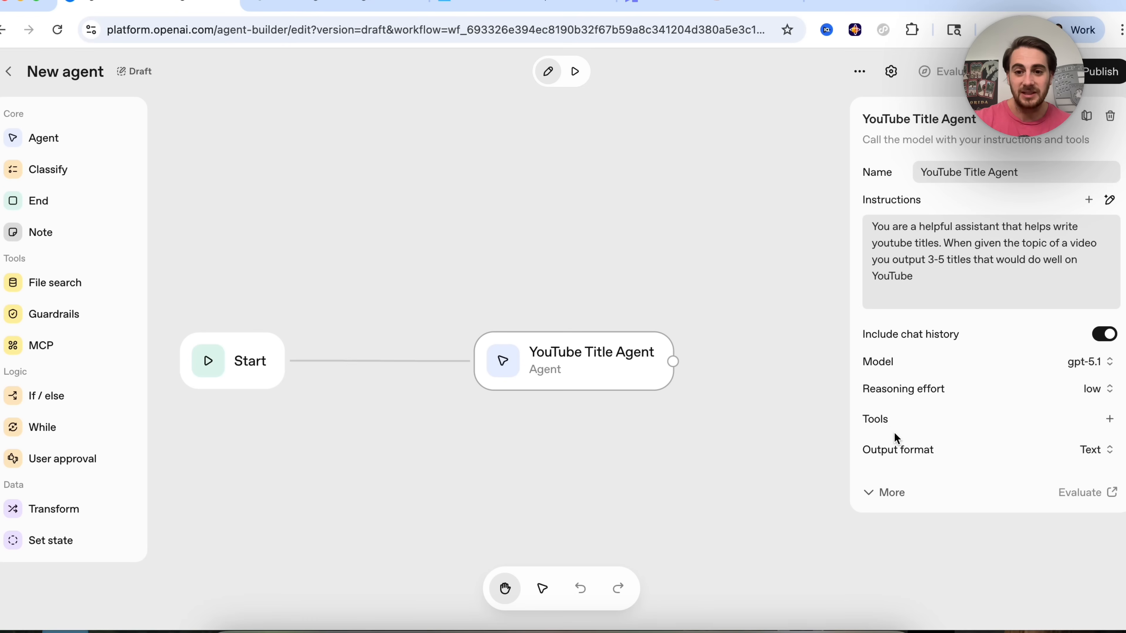
- Expand the agent's additional settings and review the output formats, model parameters, ChatKit and advanced options
left_click(891, 492)
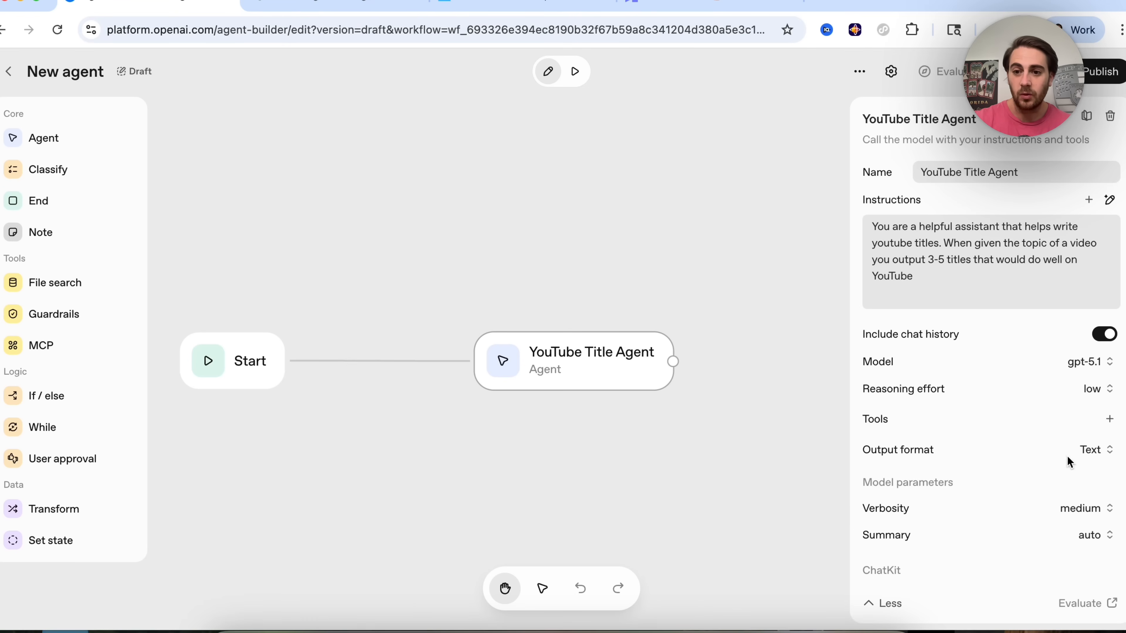
left_click(1091, 457)
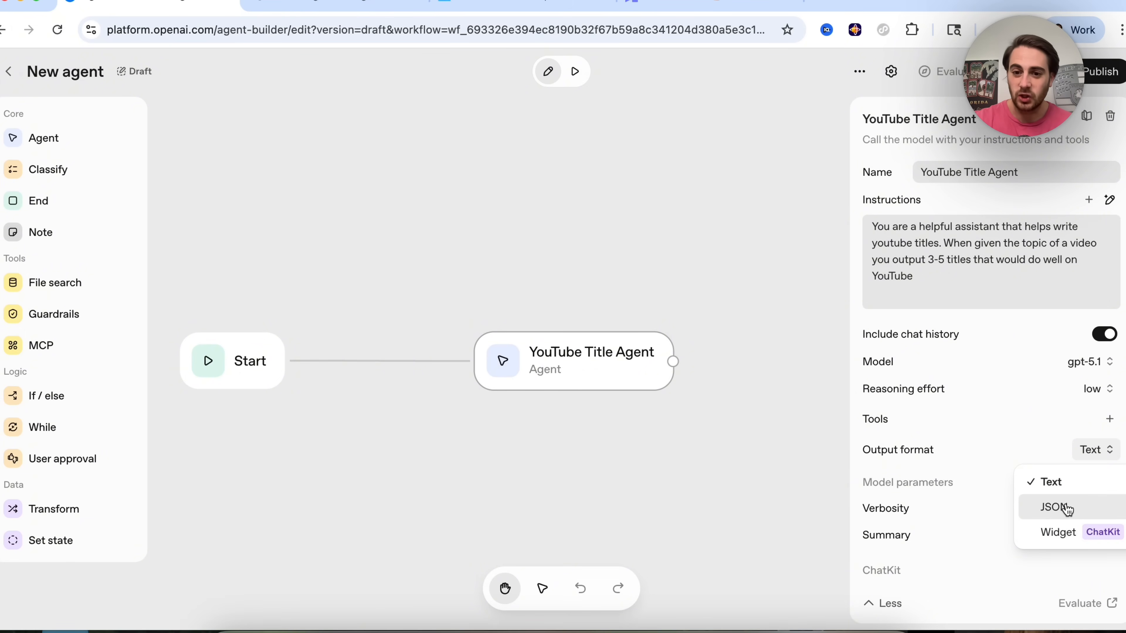
scroll(937, 472, "down", 2)
scroll(936, 476, "down", 2)
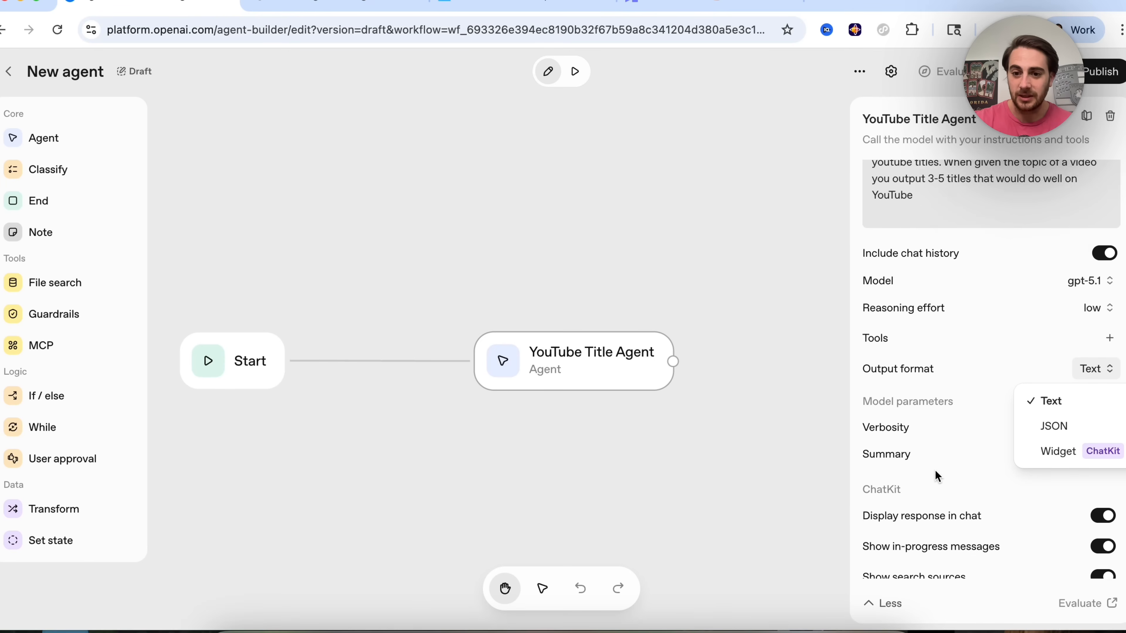
scroll(916, 436, "down", 2)
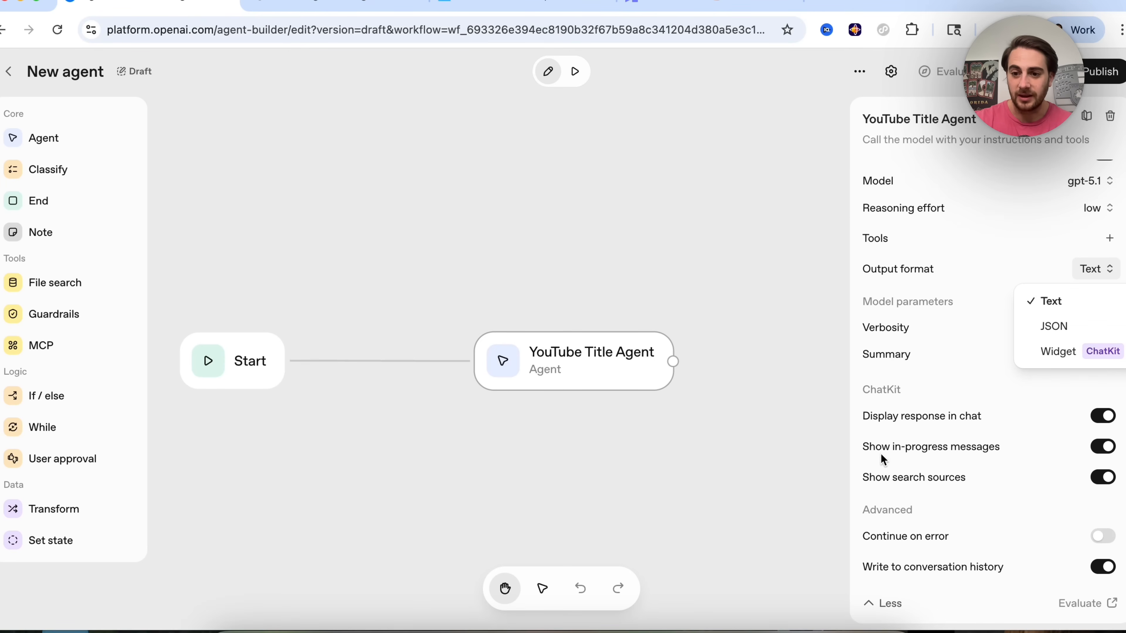
scroll(926, 436, "up", 5)
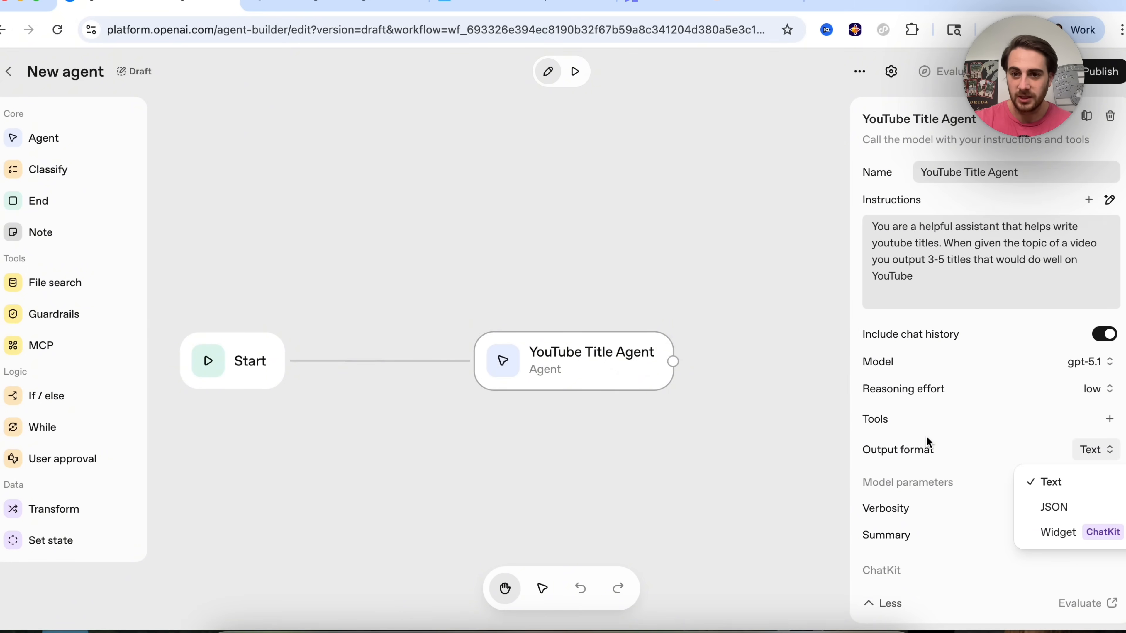
left_click(947, 442)
- Open the MCP server catalogue from the agent's tool choices and browse the OpenAI connectors and third-party servers
left_click(1109, 420)
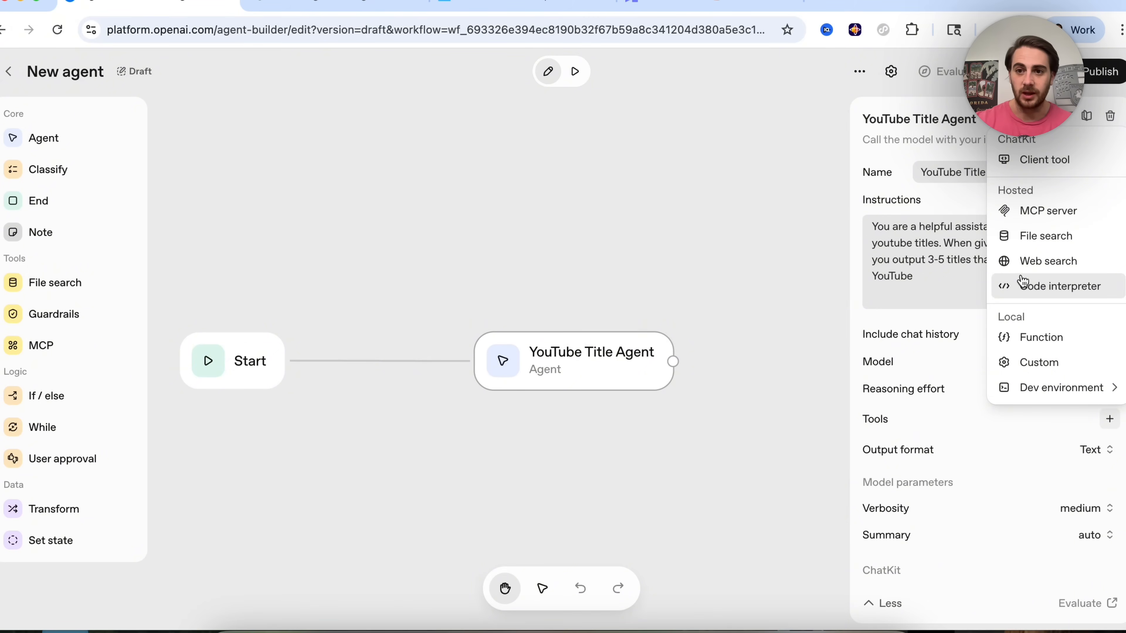
left_click(1048, 217)
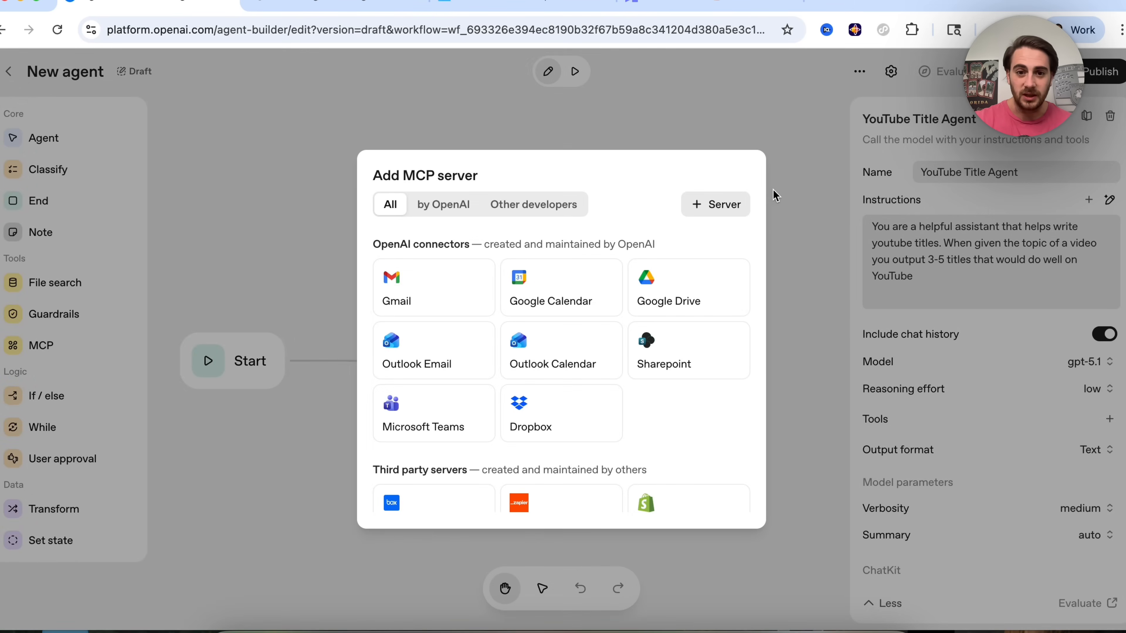
scroll(569, 388, "down", 3)
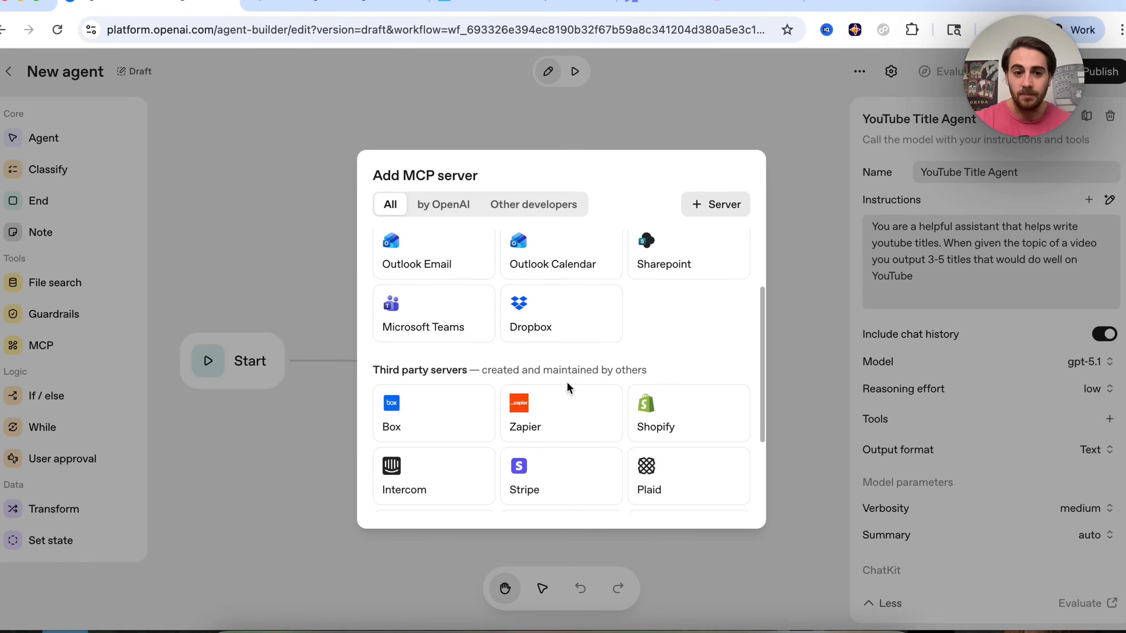
scroll(568, 384, "down", 3)
scroll(567, 384, "up", 5)
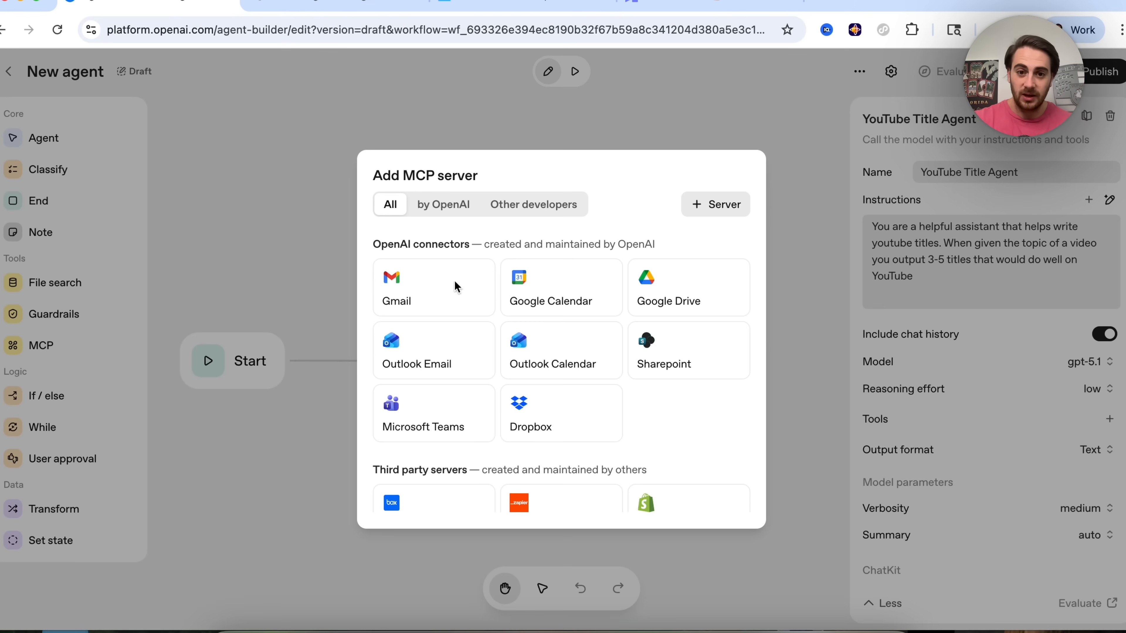
scroll(658, 306, "down", 5)
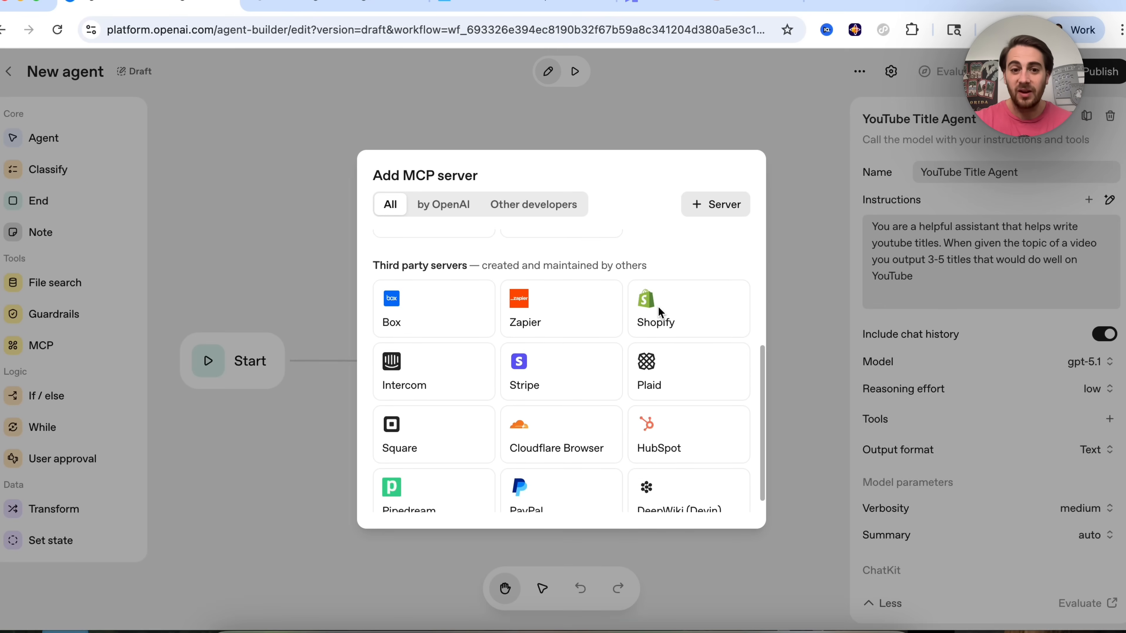
- Choose the Zapier server, switch to Zapier MCP, and browse the apps that can be added to the ChatGPT MCP Server
left_click(540, 303)
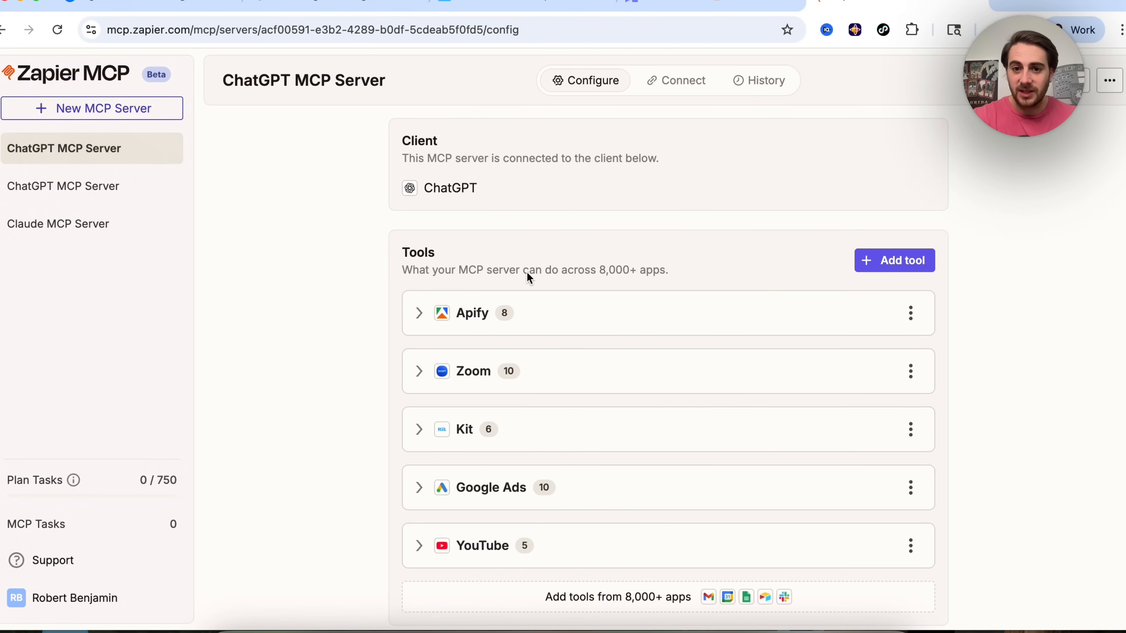
scroll(530, 278, "down", 1)
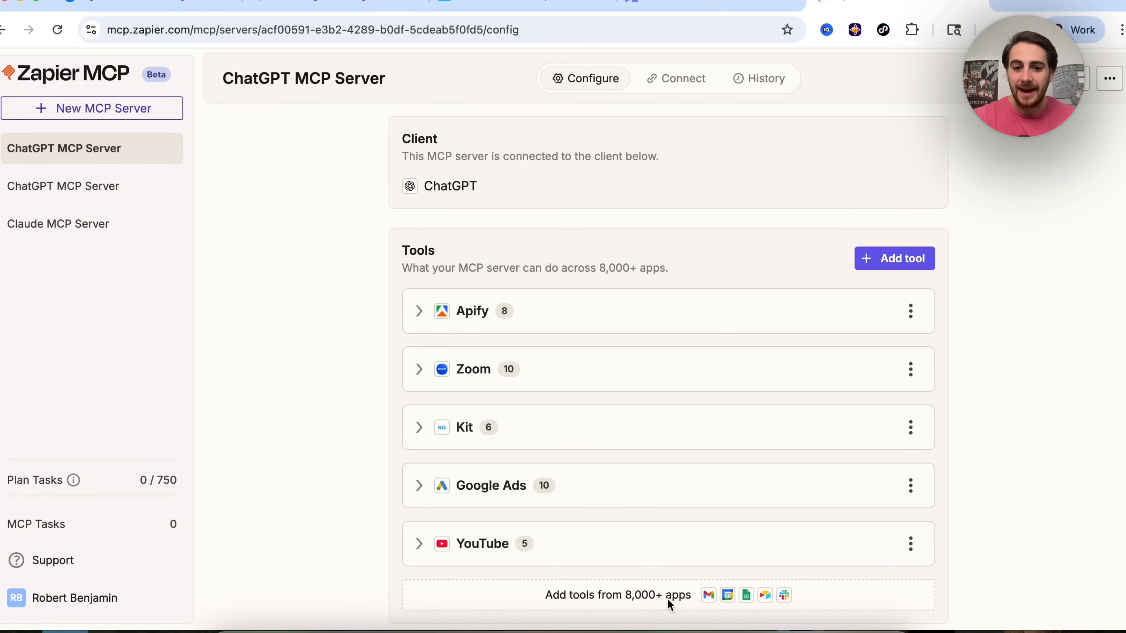
left_click(668, 599)
scroll(542, 353, "down", 3)
scroll(541, 354, "down", 6)
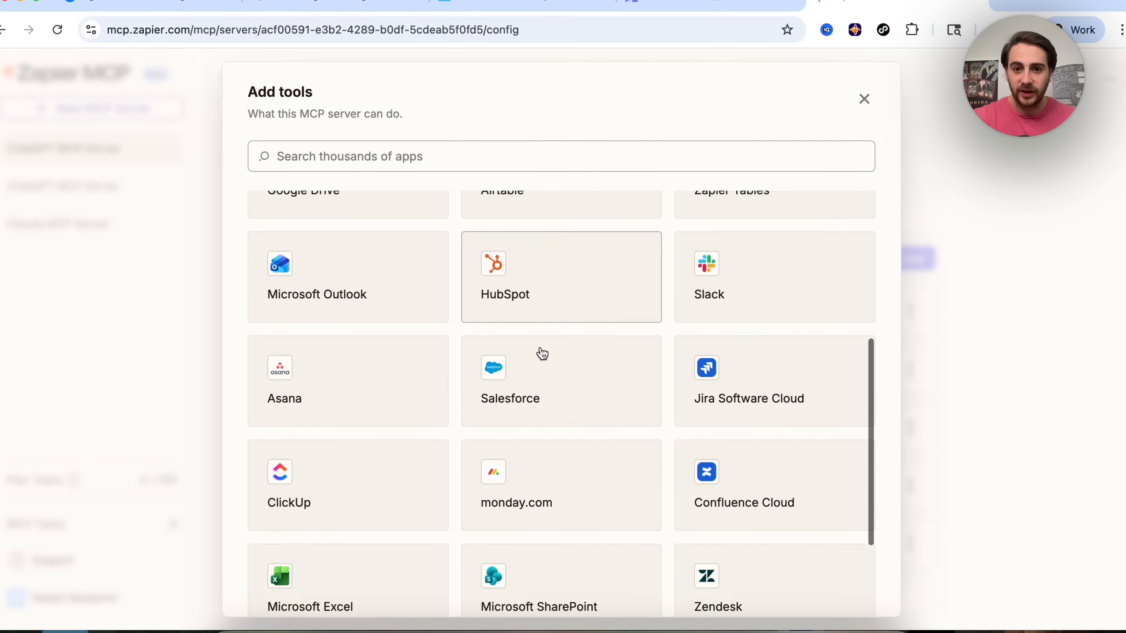
- Search the addable Zapier tools for slack, skool, facebook and google, and look through the Google apps
left_click(427, 143)
type("slack")
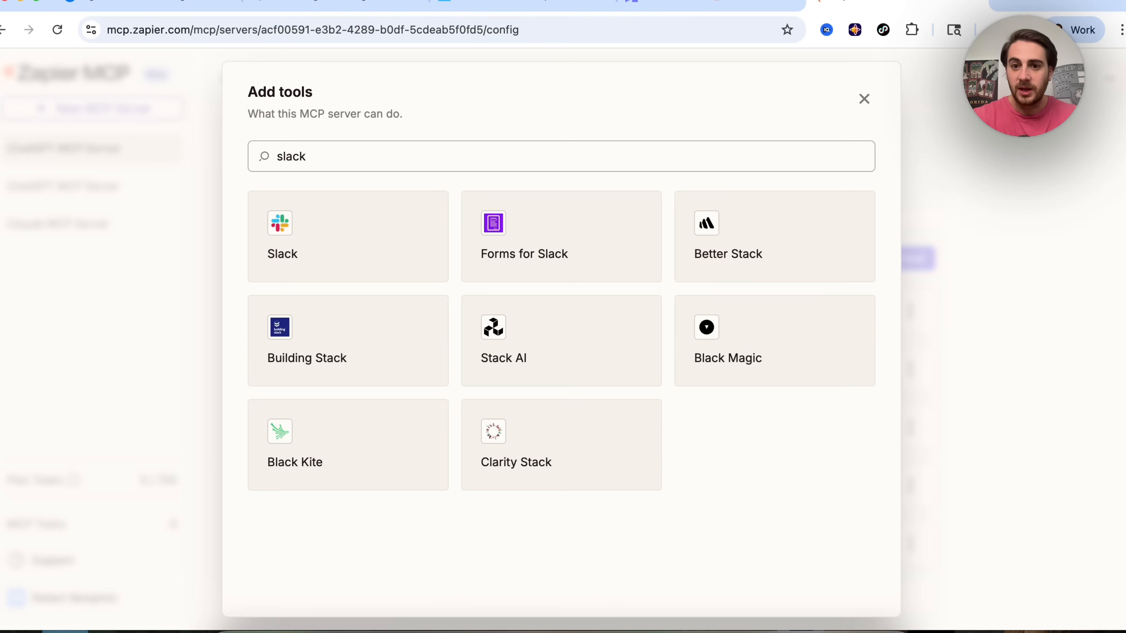
key("super+a")
type("skool")
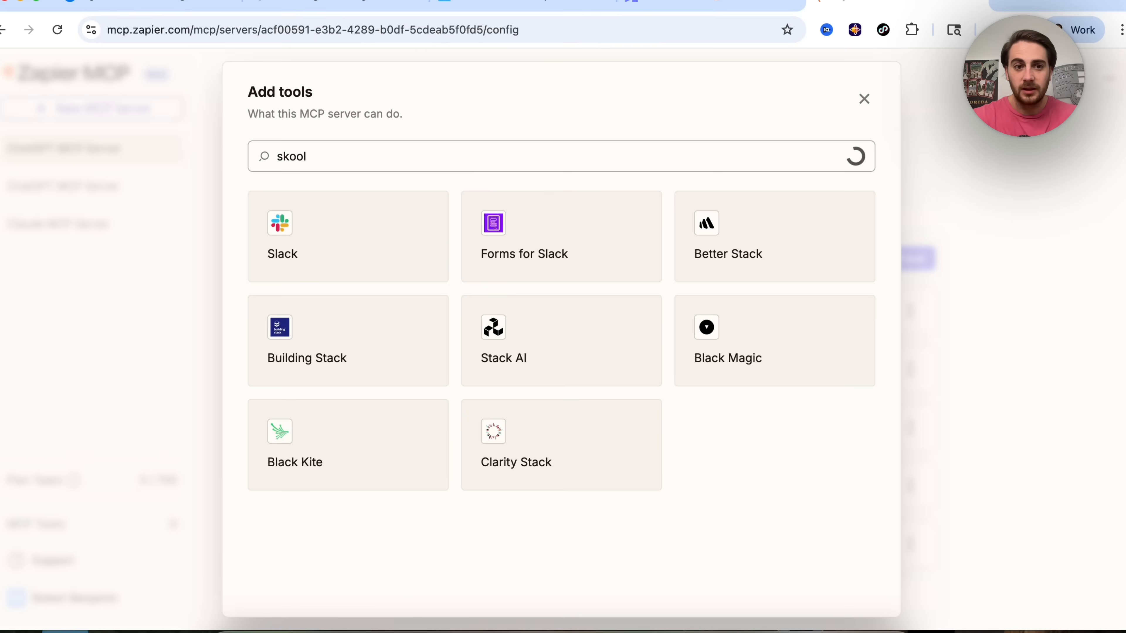
key("super+a")
type("faceboo")
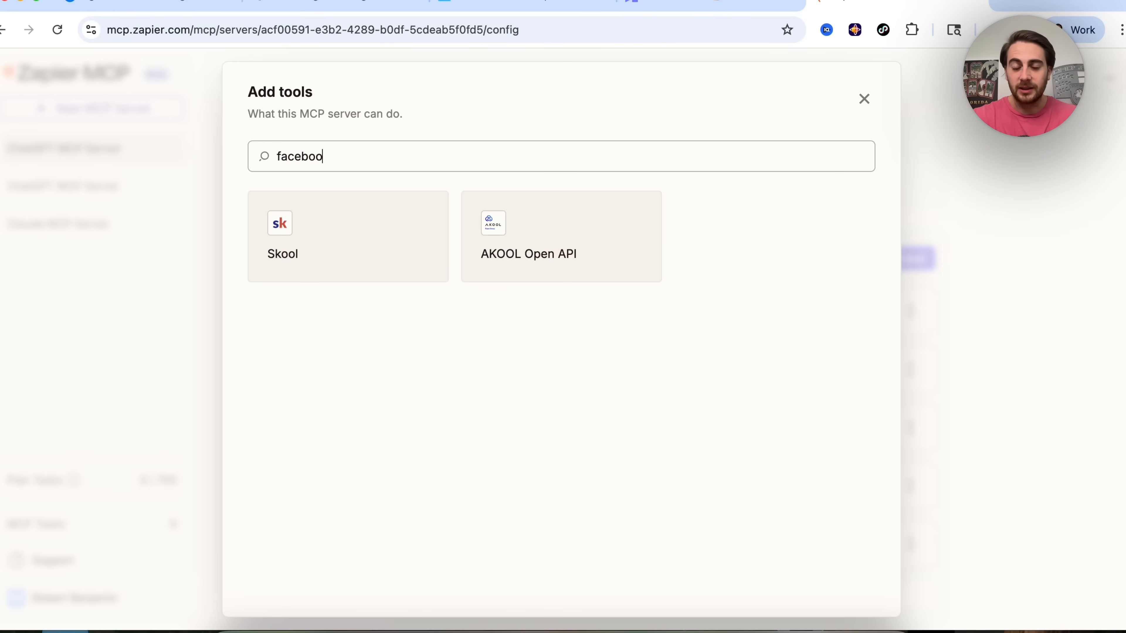
type("k")
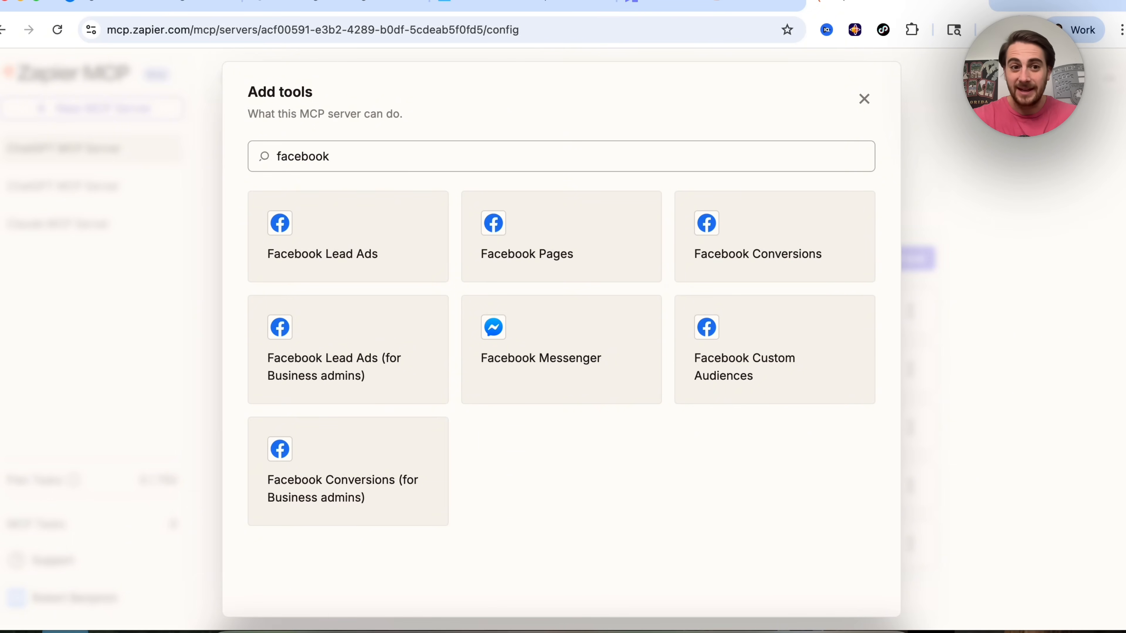
key("super+a")
type("google")
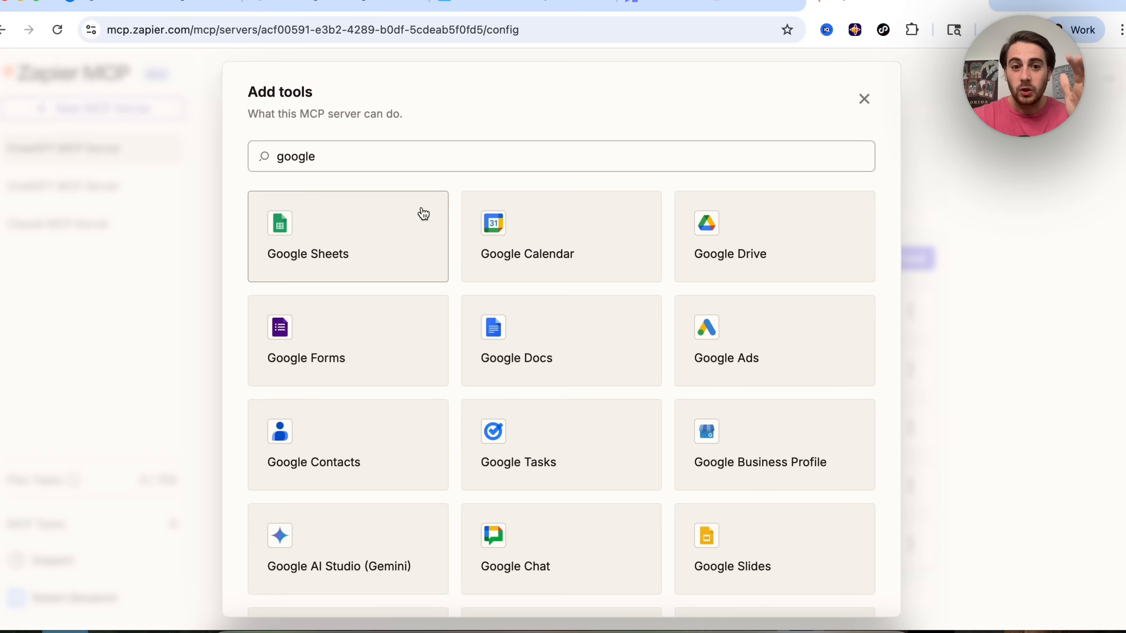
scroll(509, 311, "down", 1)
scroll(510, 312, "down", 3)
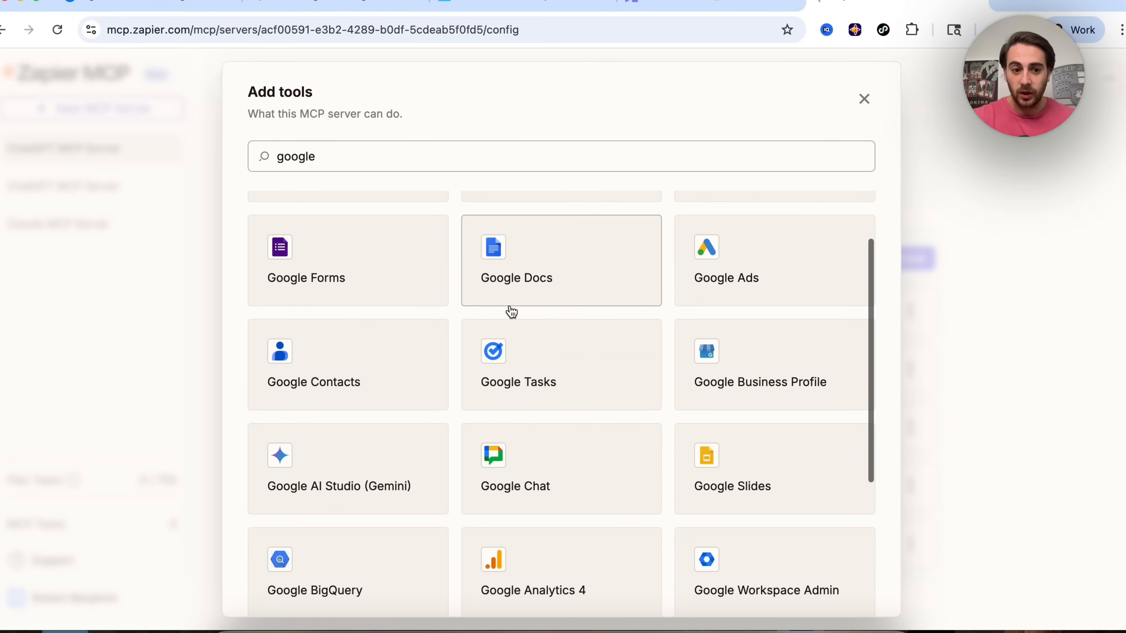
- Browse the remaining Google apps in Zapier MCP, checking them against the Workspace Studio agent and Agent Builder's Zapier MCP connection dialog
scroll(500, 394, "down", 5)
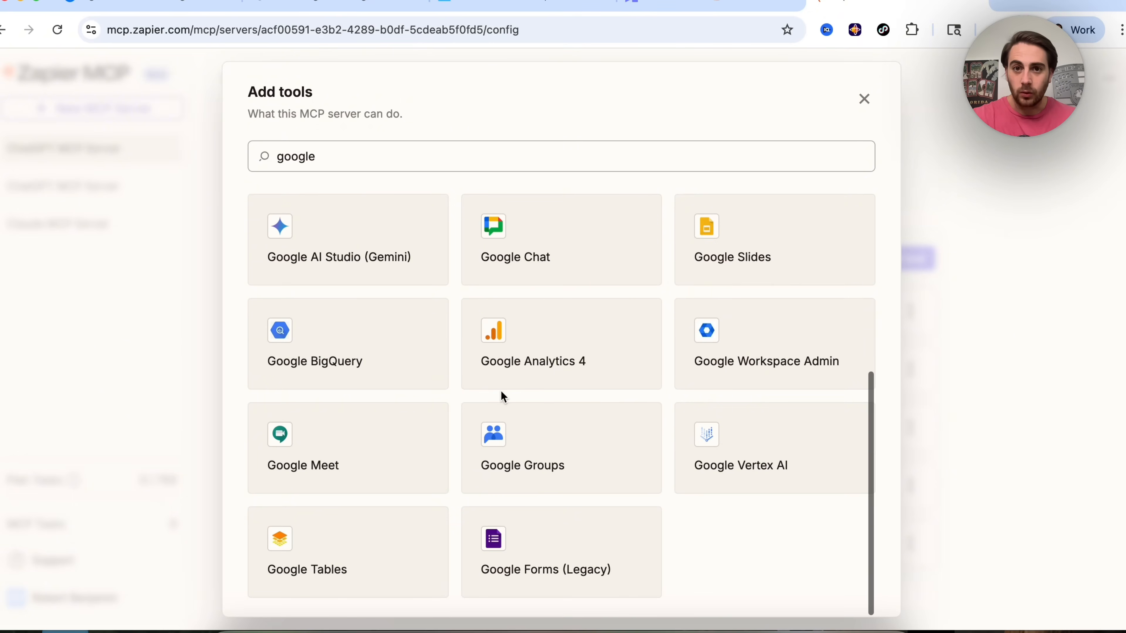
scroll(501, 393, "up", 7)
left_click(311, 5)
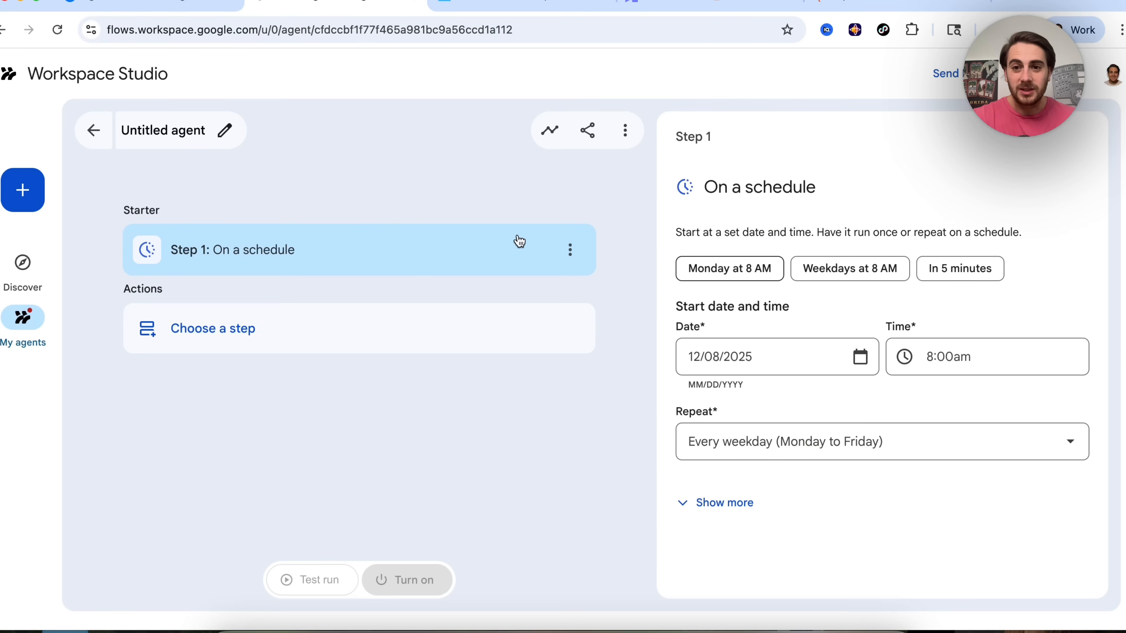
left_click(835, 3)
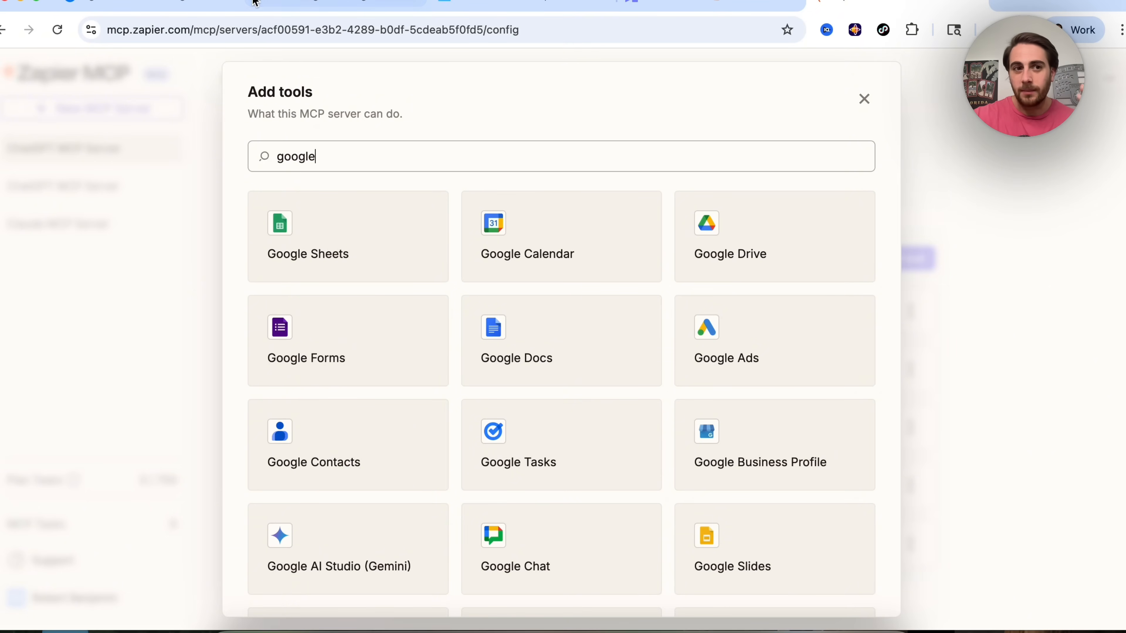
left_click(150, 8)
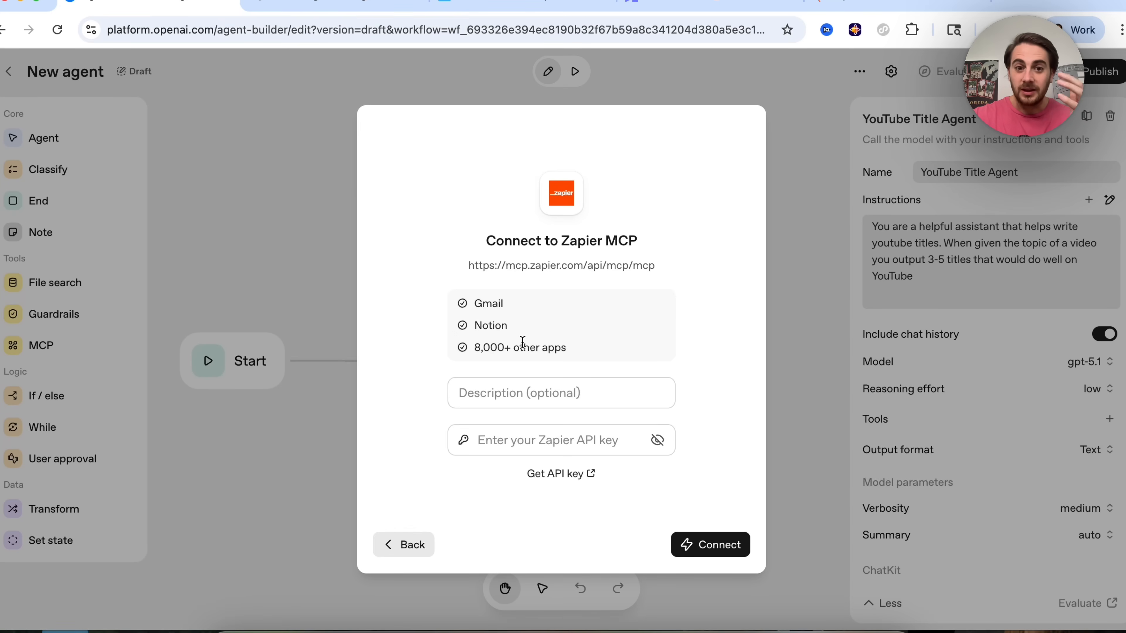
triple_click(505, 346)
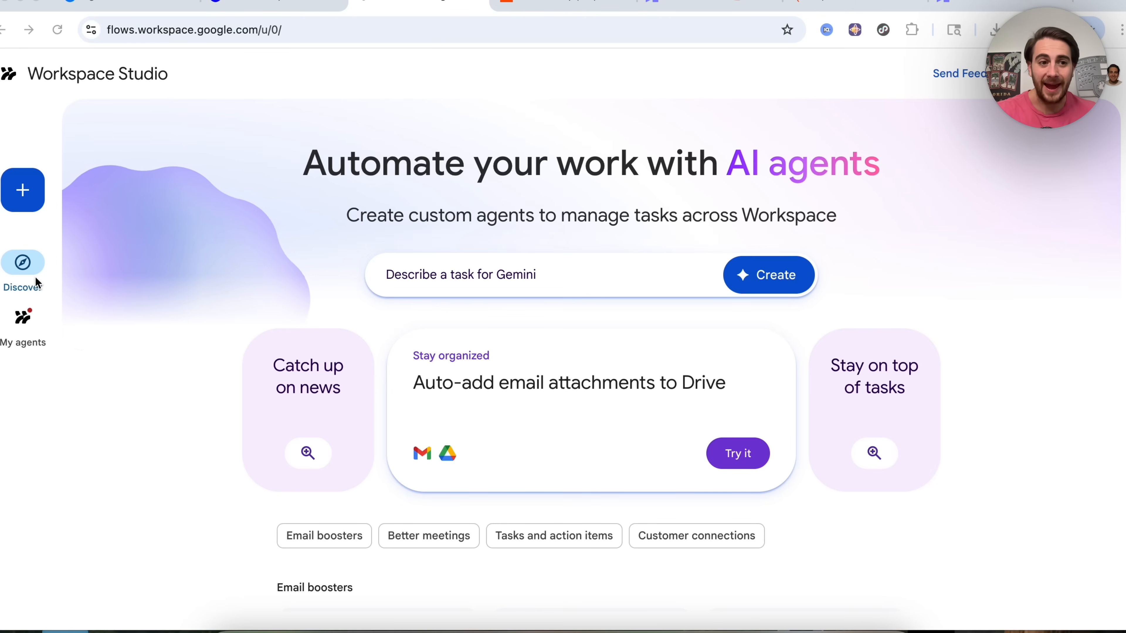
- Create a new agent in Google Workspace Studio and look through its available starters
left_click(23, 195)
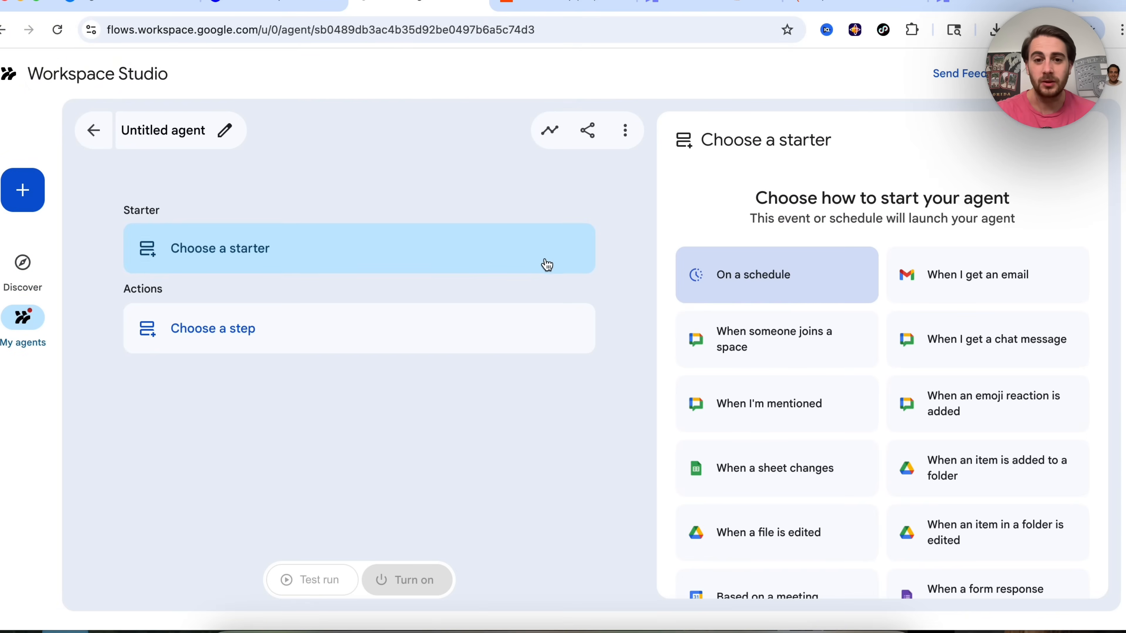
scroll(711, 297, "down", 1)
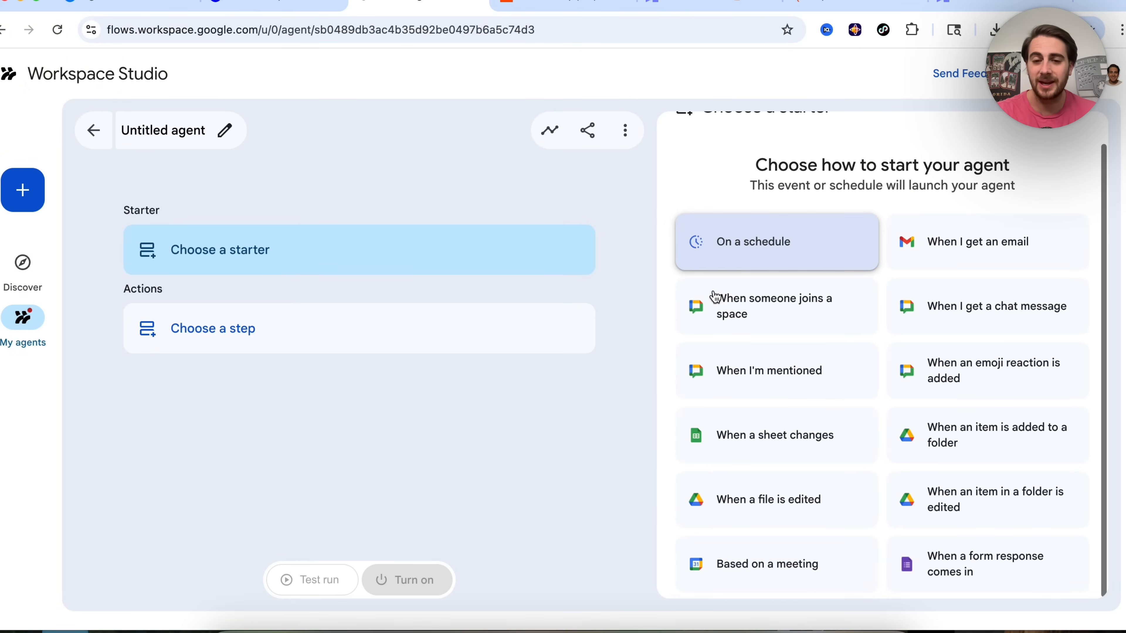
scroll(728, 414, "up", 1)
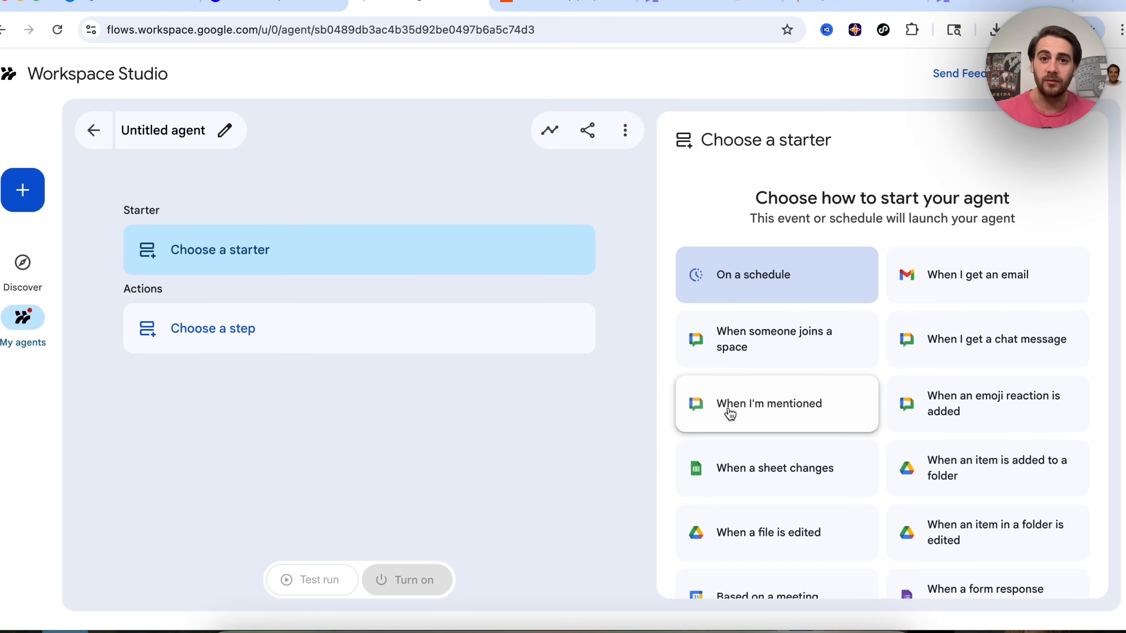
- Switch to the Zapier editor, review the Copilot prompt for the Slack auto-reply Zap, and open its Gemini Send Prompt step
left_click(552, 8)
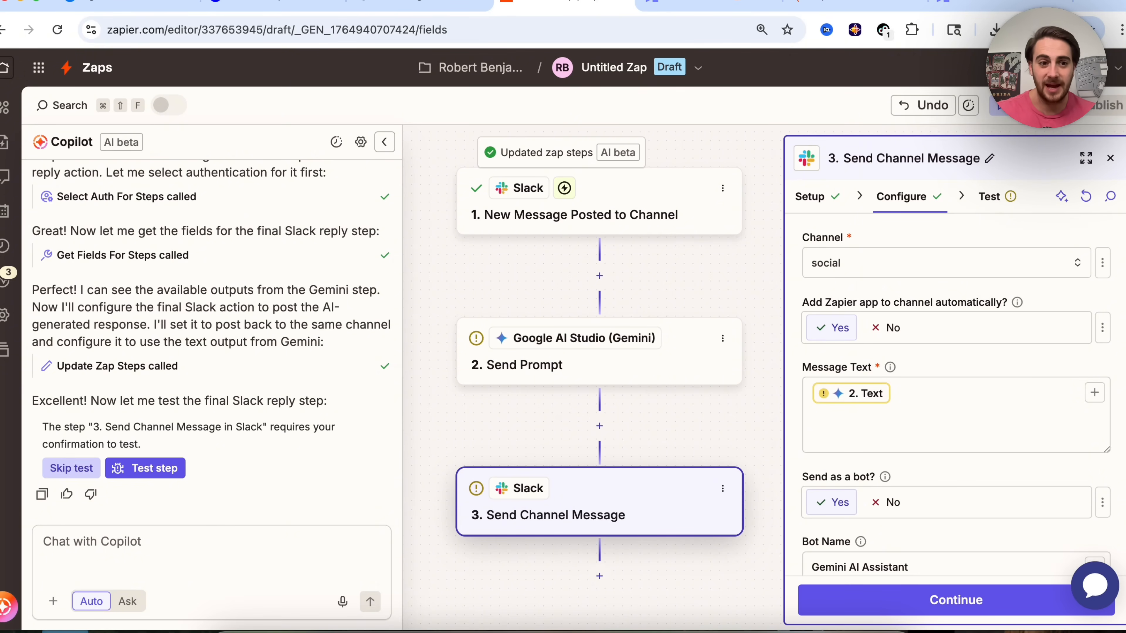
scroll(266, 221, "up", 20)
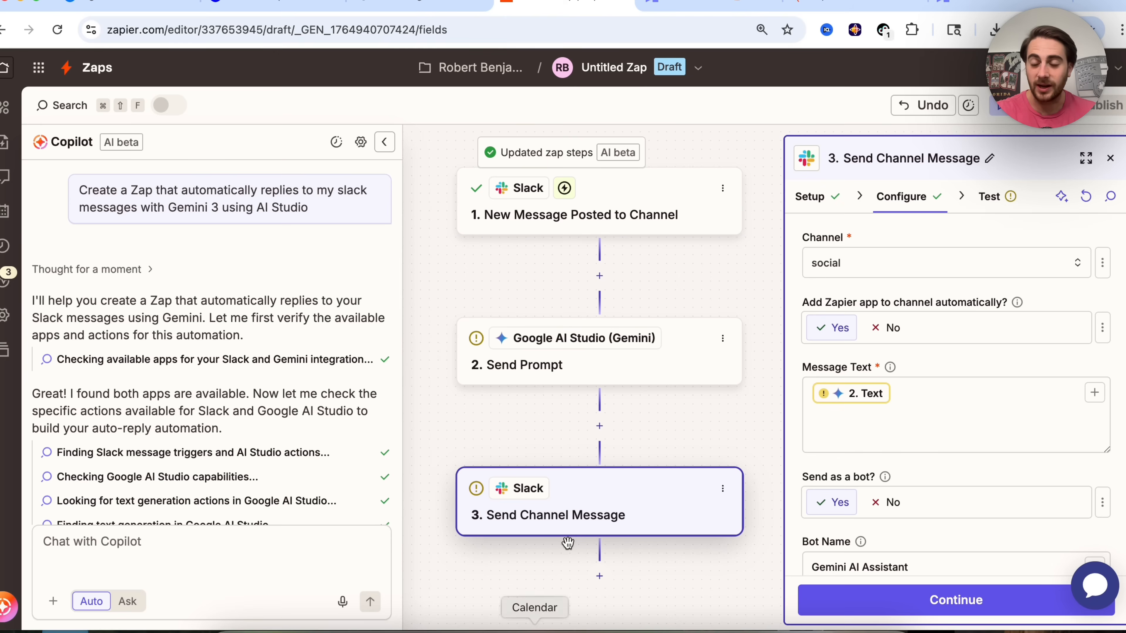
left_click(537, 363)
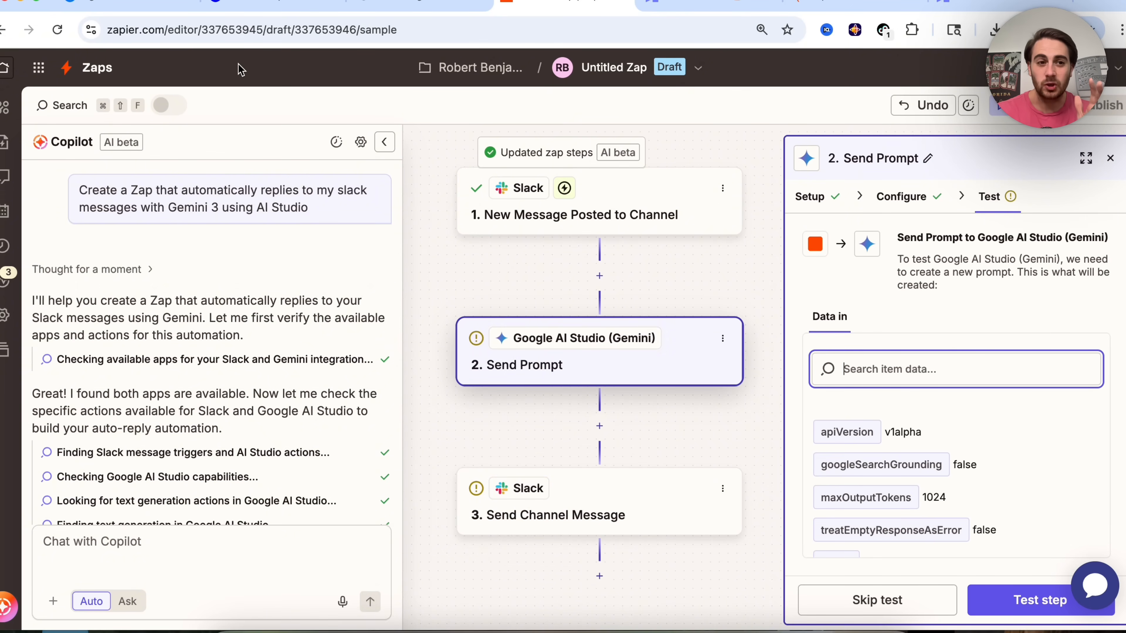
- Compare the Slack and Gemini Zap with the Workspace Studio agent, and browse the actions offered for the agent's first action step
left_click(398, 6)
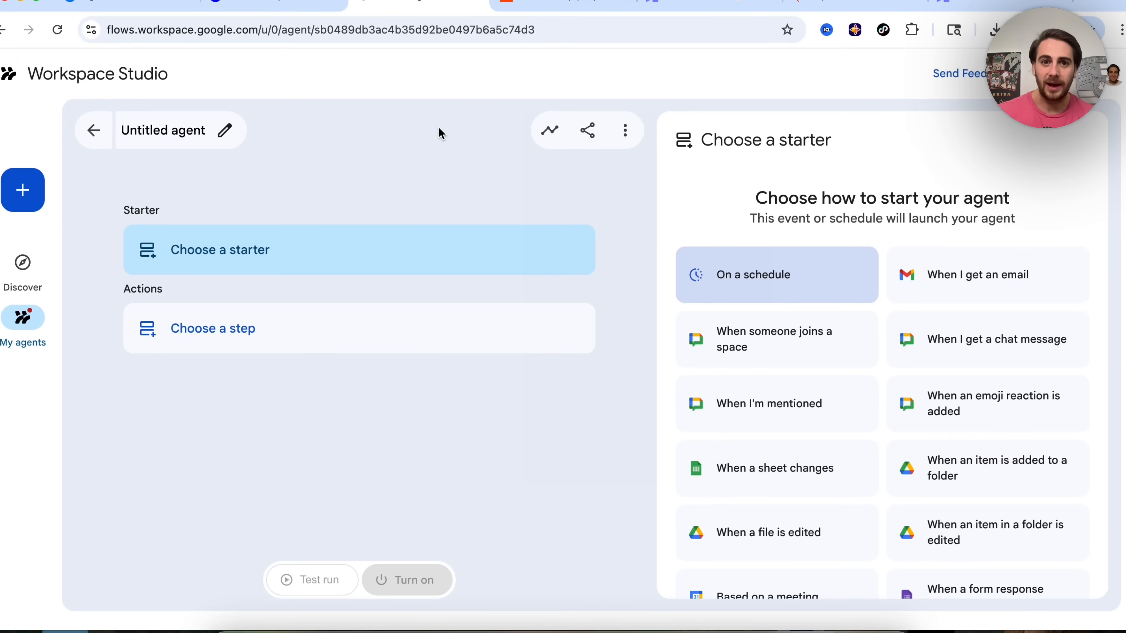
left_click(554, 6)
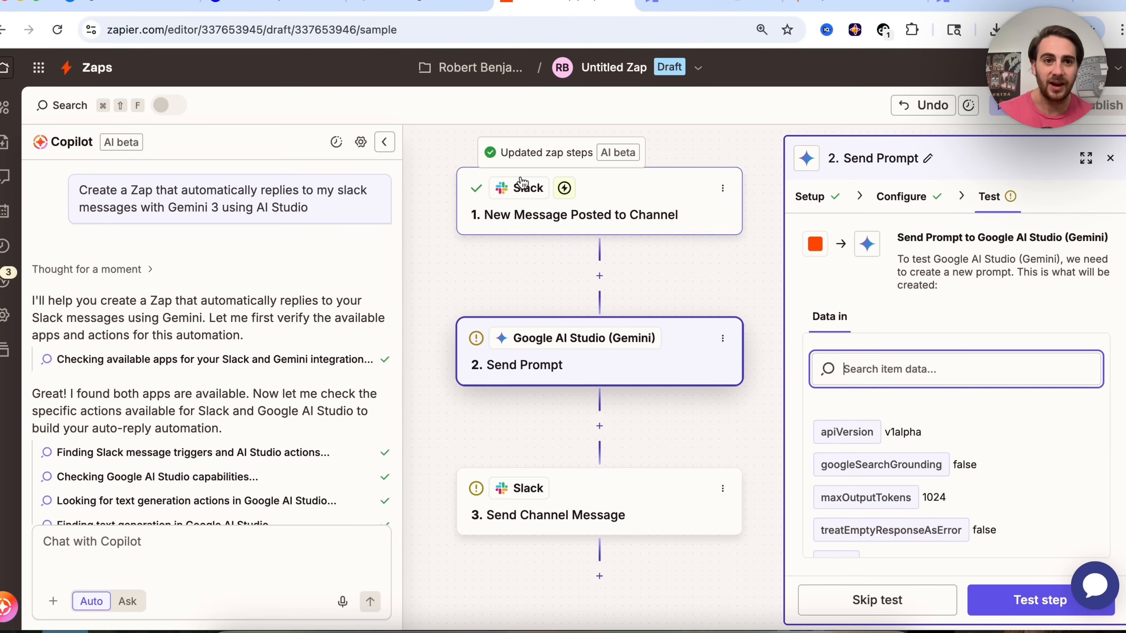
left_click(408, 6)
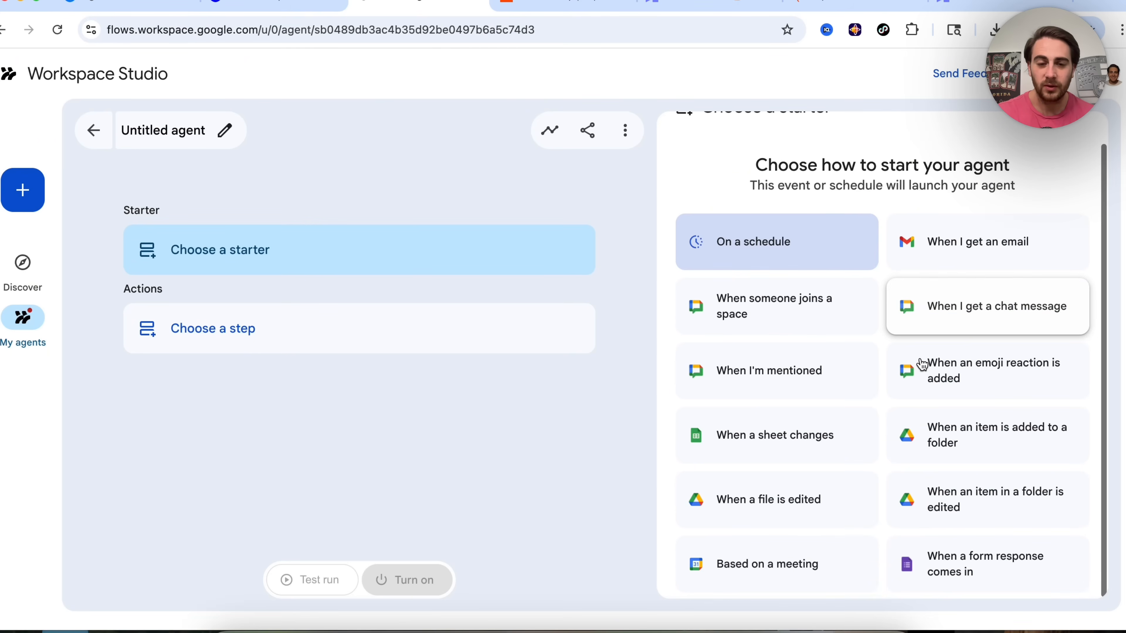
left_click(392, 316)
scroll(915, 301, "down", 1)
scroll(915, 301, "down", 5)
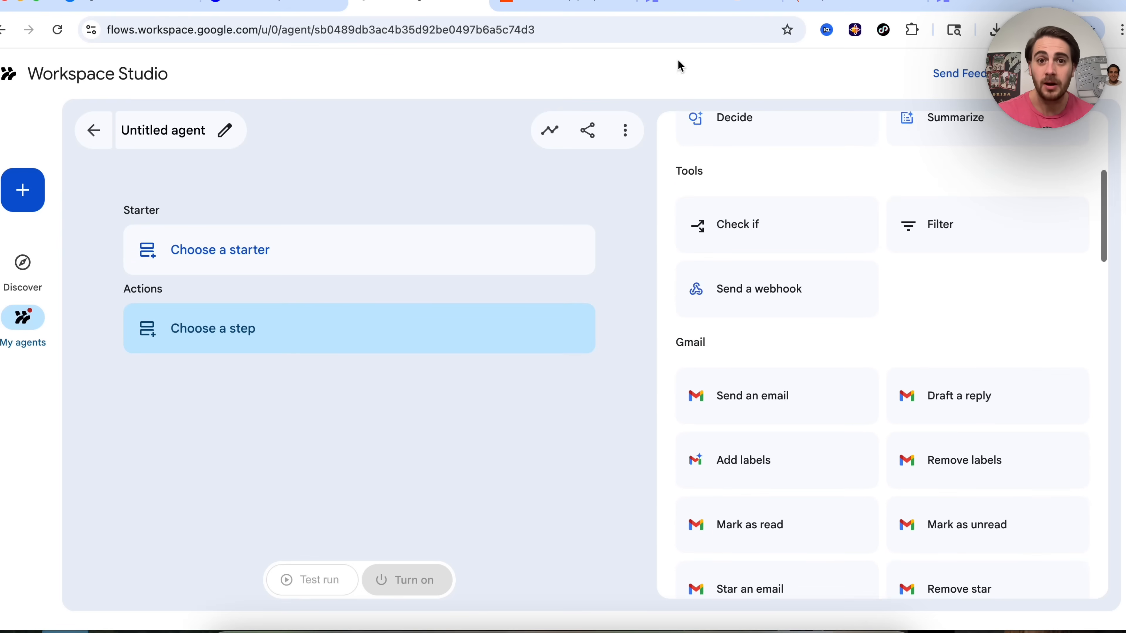
- Compare the Title Agent preview in OpenAI Agent Builder with the untitled agent's action choices in Workspace Studio
left_click(576, 5)
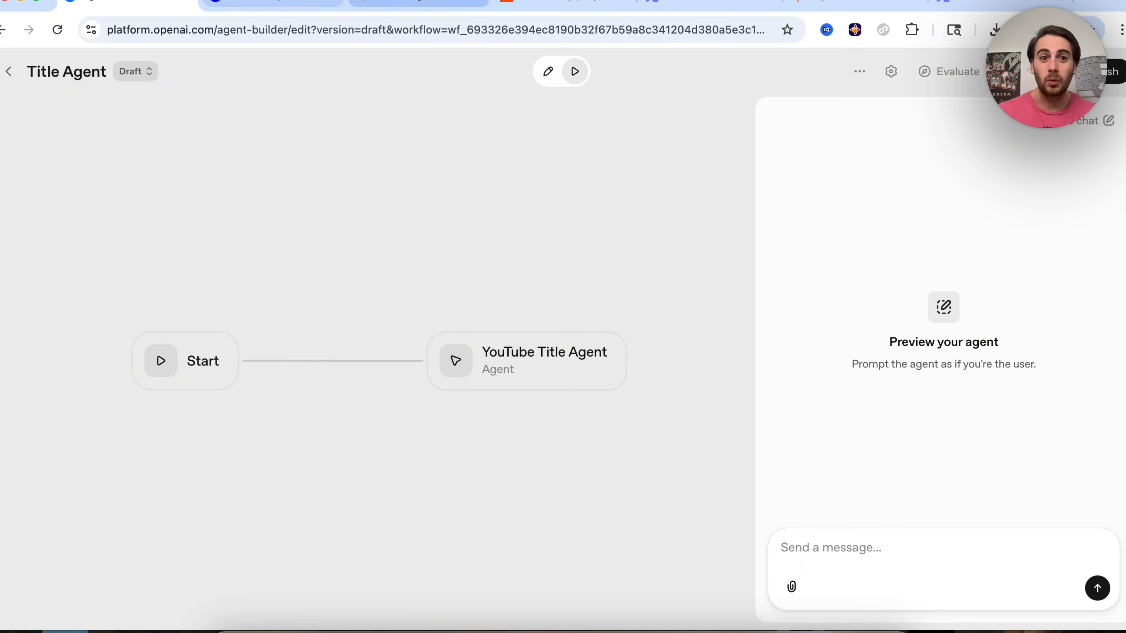
left_click(385, 5)
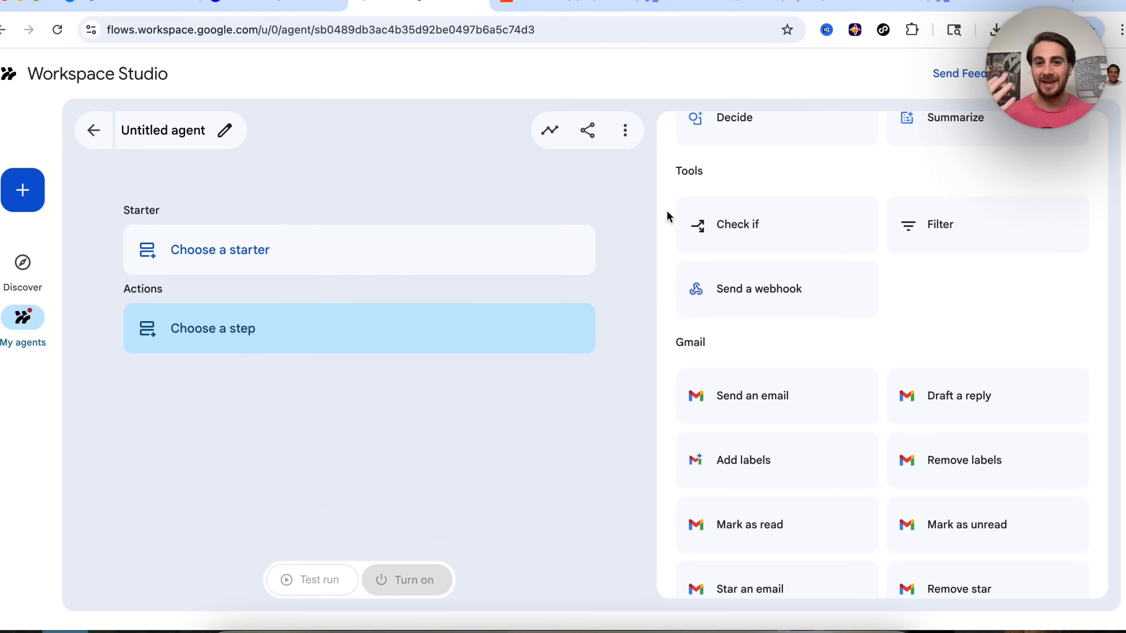
left_click(131, 11)
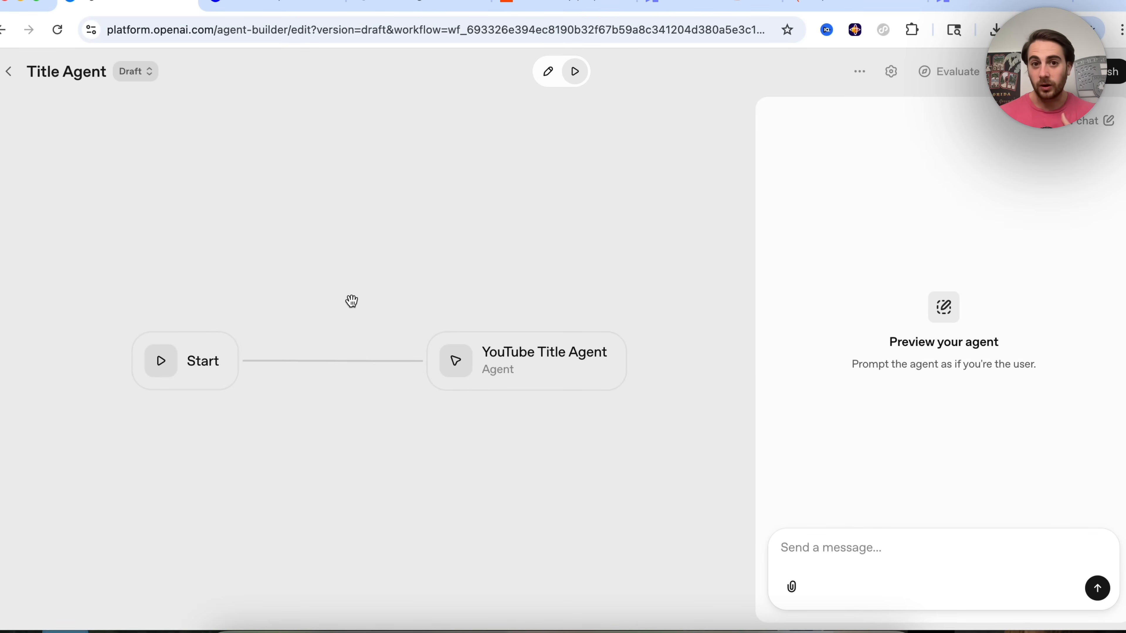
- Switch to the Zapier editor and read through Copilot's explanation of how the Slack and Gemini Zap is built
left_click(556, 13)
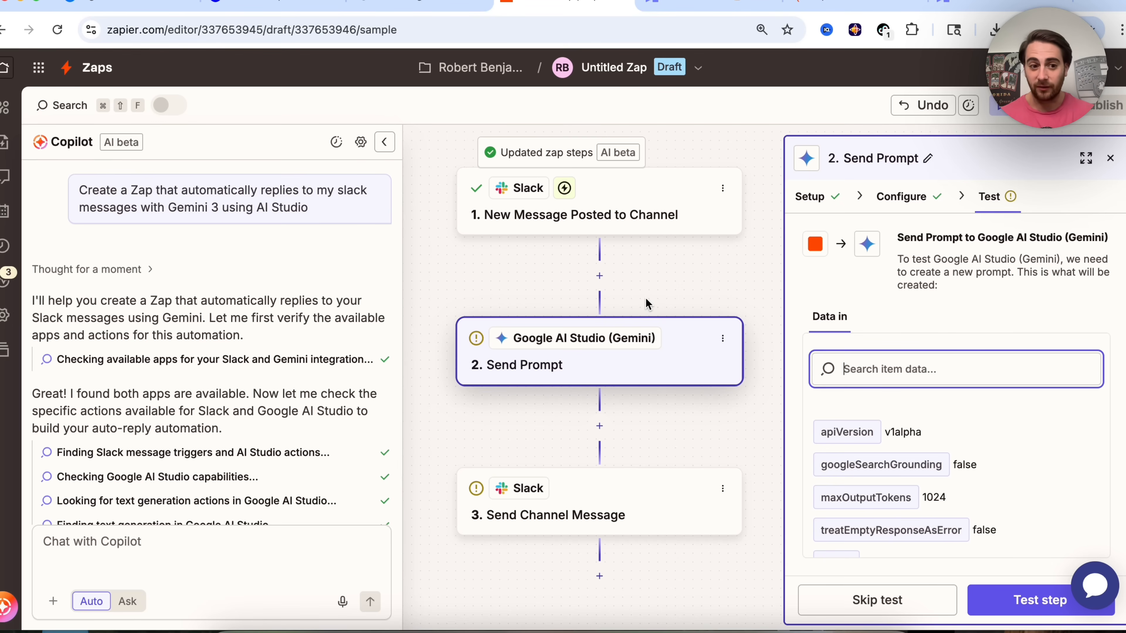
scroll(204, 377, "down", 10)
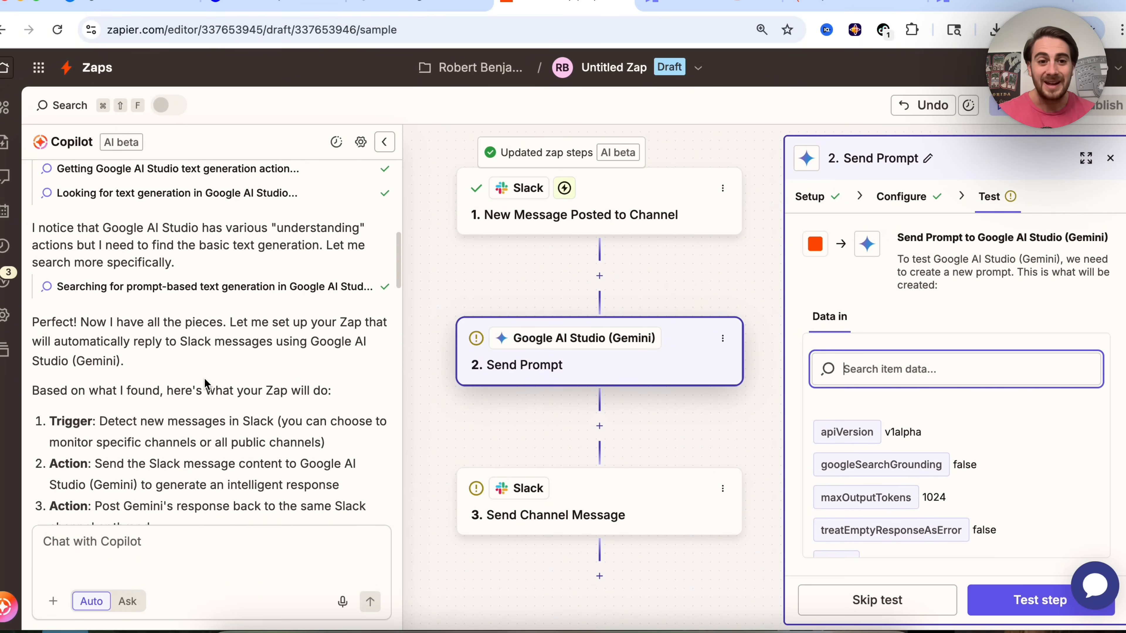
scroll(204, 378, "down", 15)
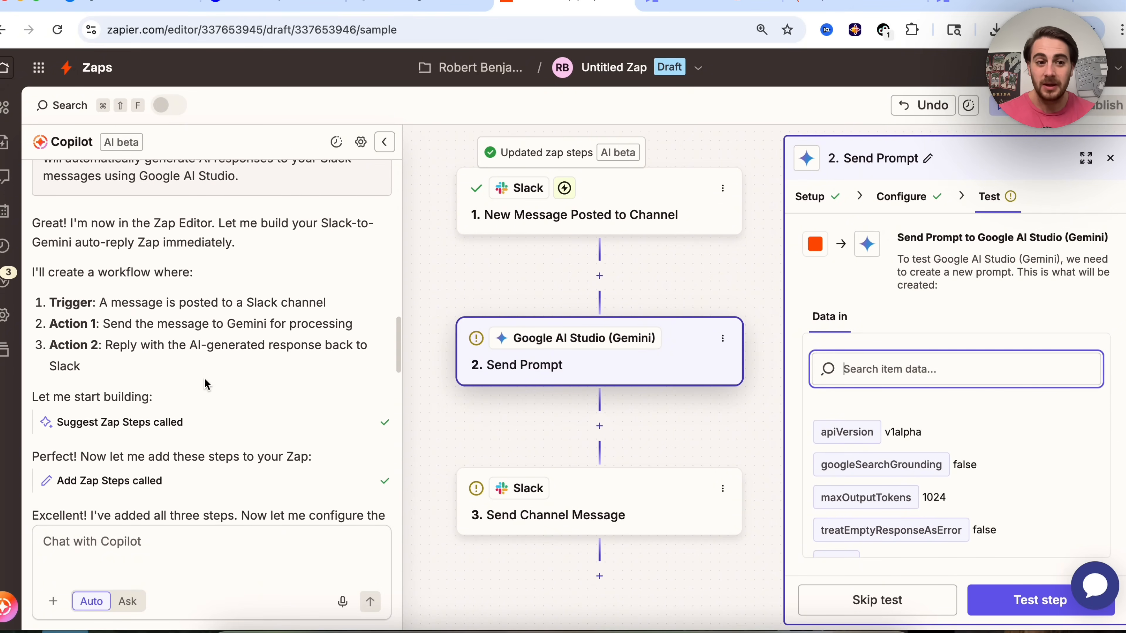
scroll(204, 384, "down", 2)
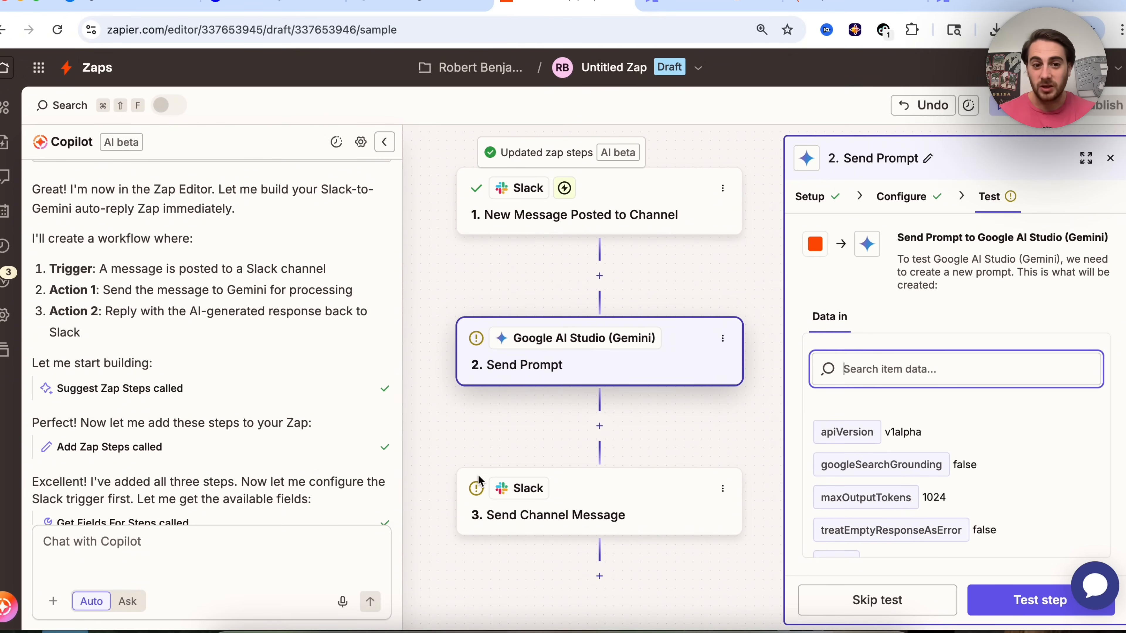
left_click(627, 367)
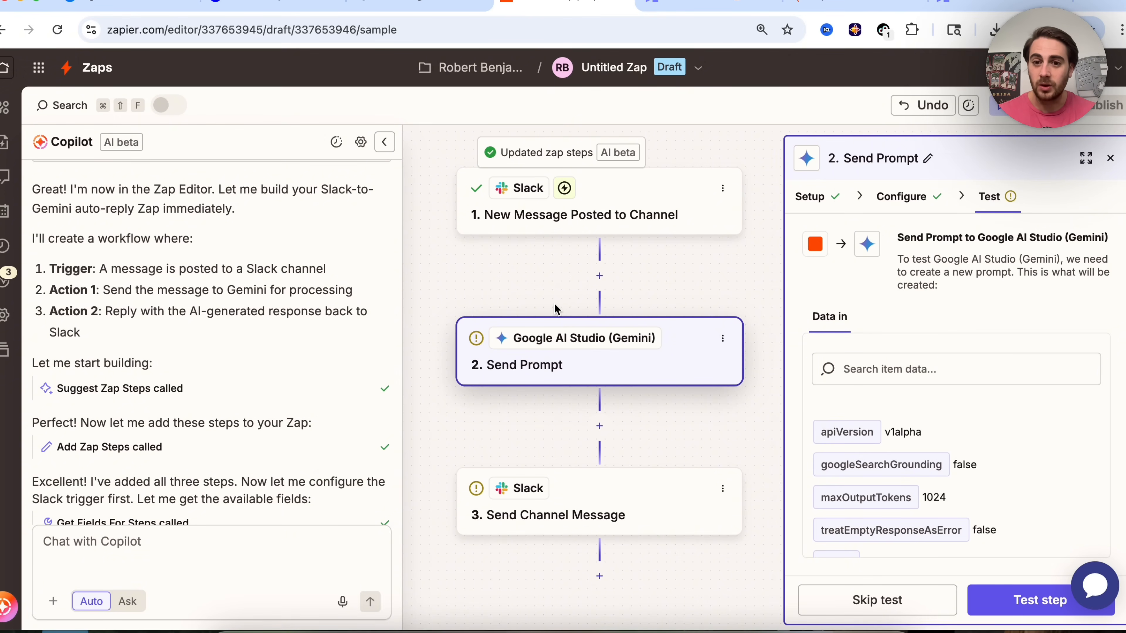
- Browse Zapier's directory of app integrations sorted by most popular
scroll(854, 355, "down", 10)
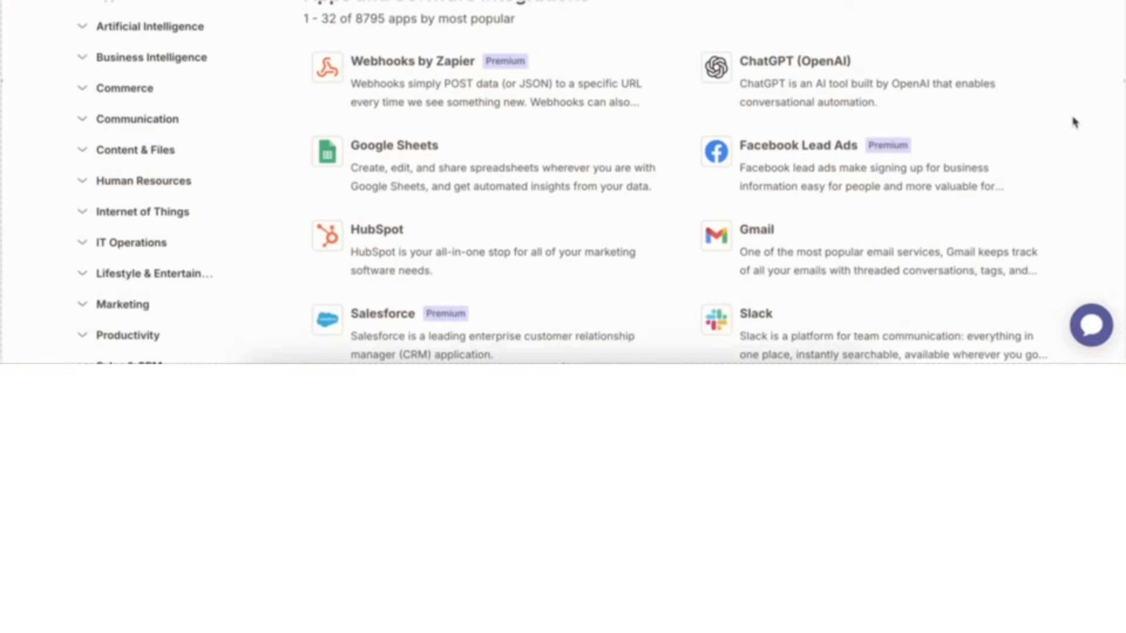
scroll(1073, 357, "down", 3)
scroll(1072, 357, "down", 8)
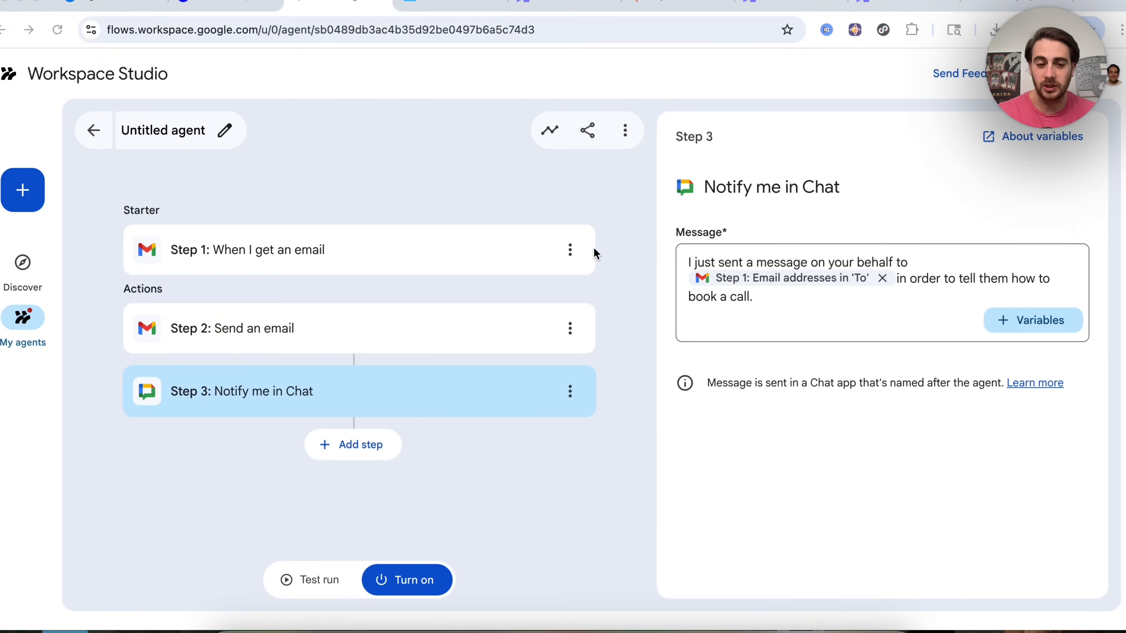
- Review the Workspace Studio agent's email starter, its Send an email action and its Notify me in Chat action
left_click(350, 266)
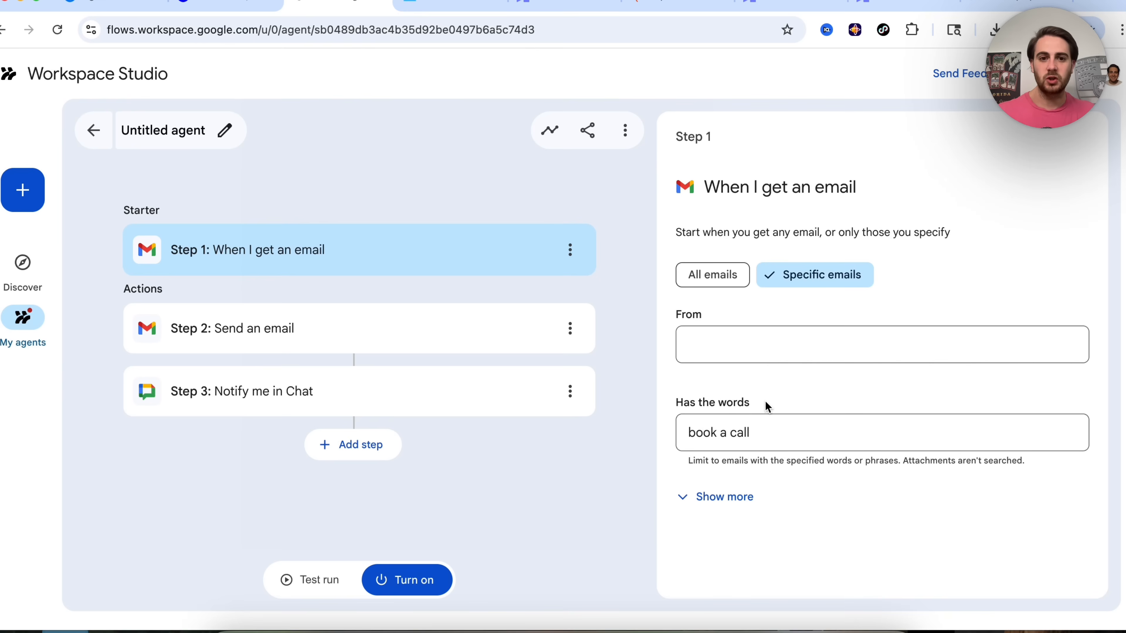
left_click(298, 336)
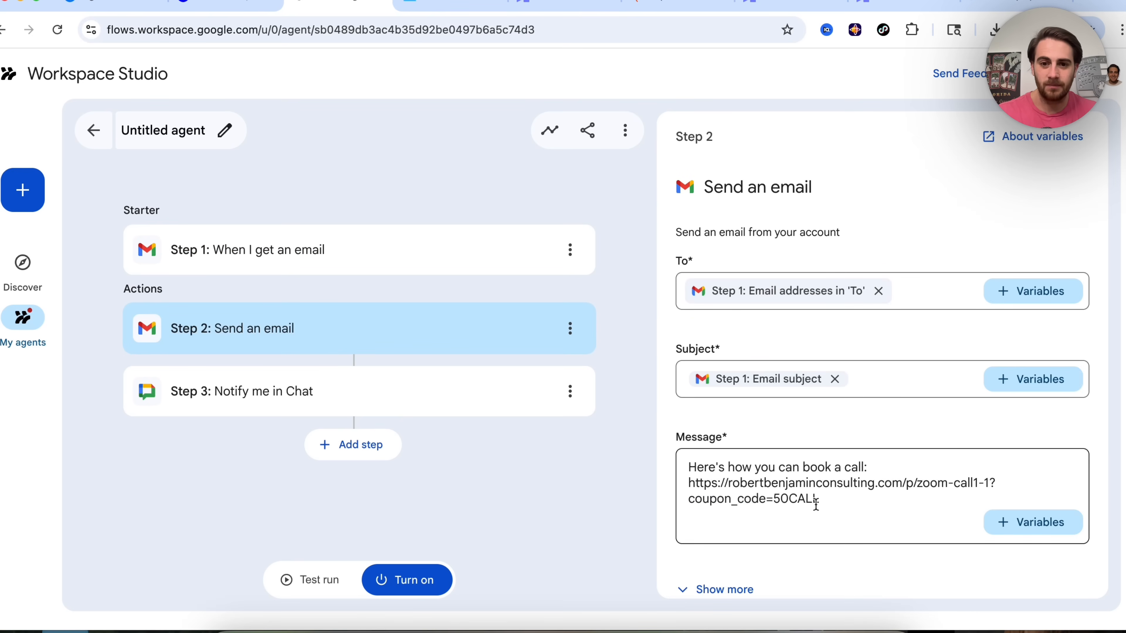
left_click(286, 402)
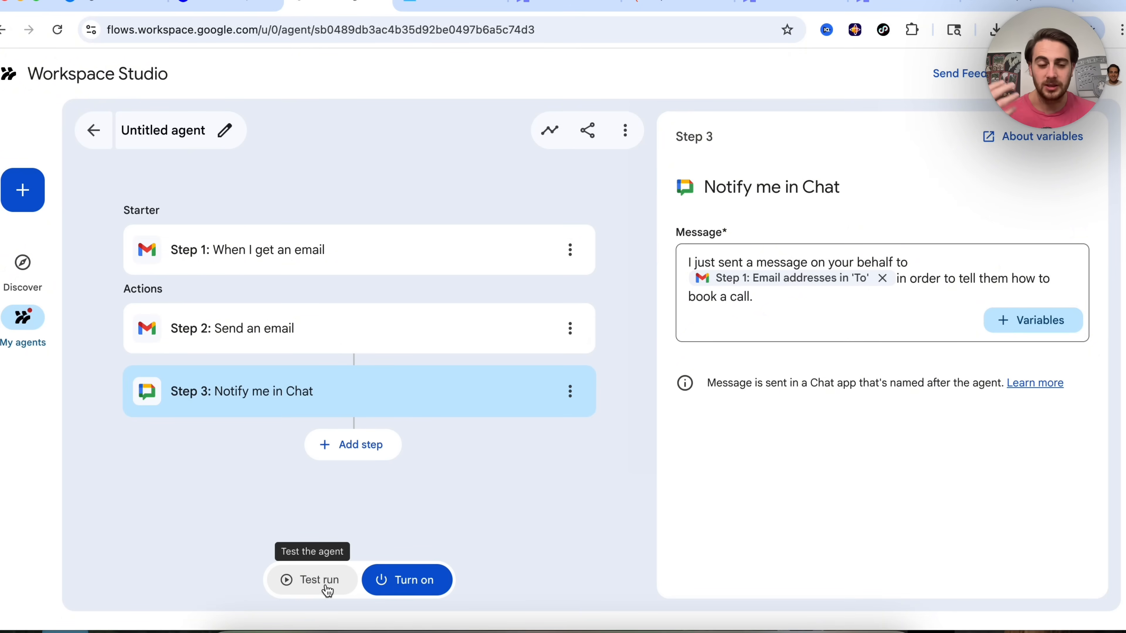
- Look through the list of saved agents in Workspace Studio and examine the recent runs in their activity log
left_click(24, 318)
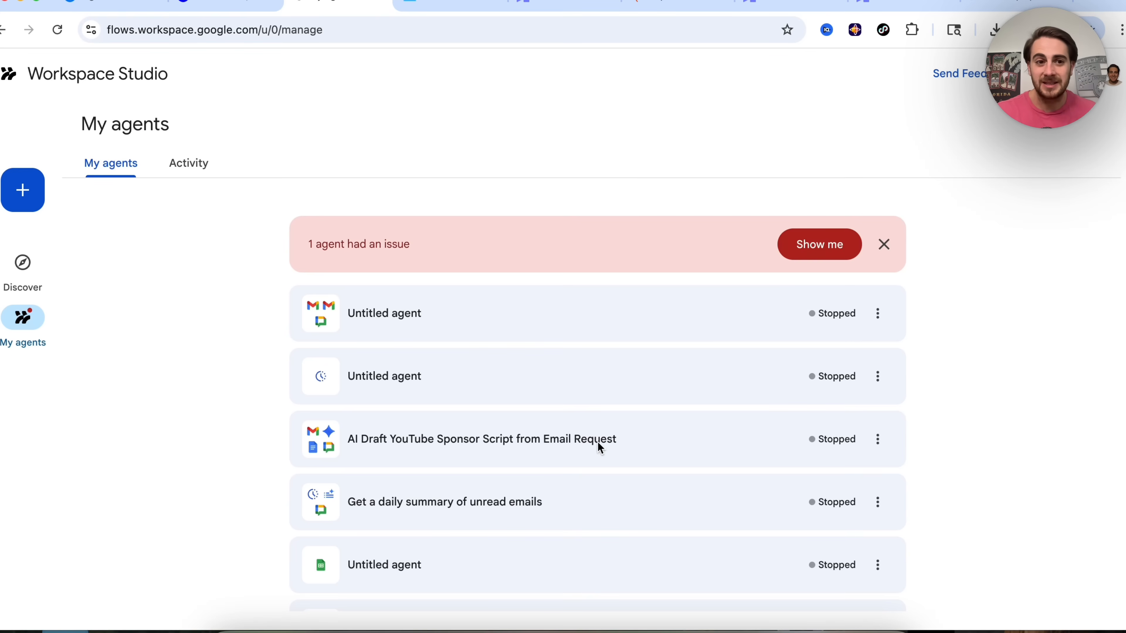
scroll(505, 246, "down", 5)
scroll(443, 403, "up", 5)
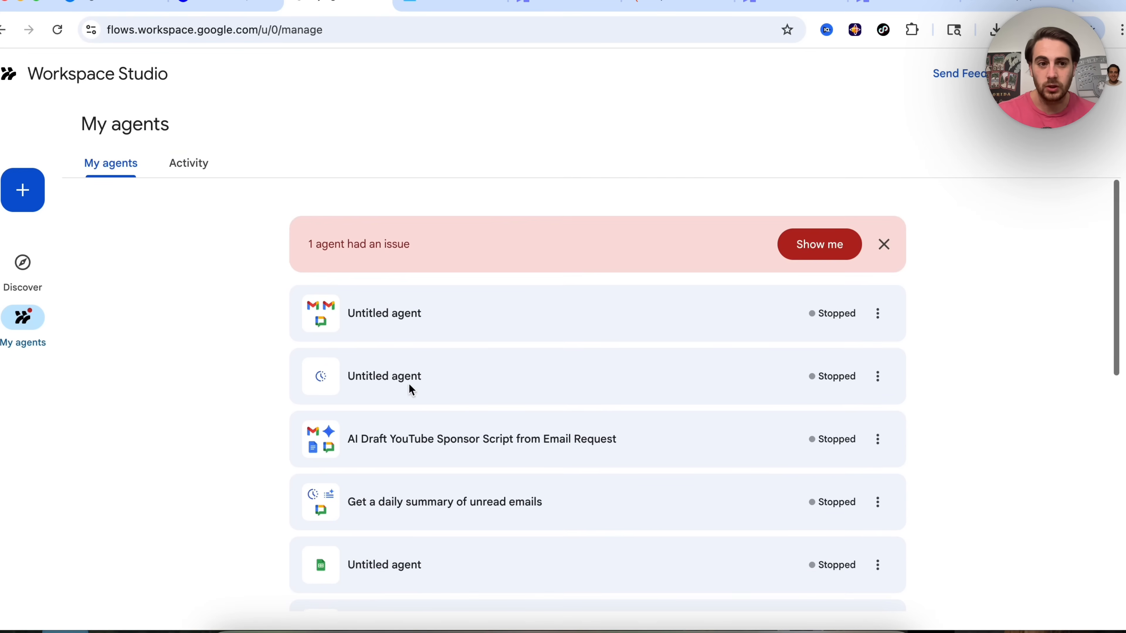
left_click(190, 164)
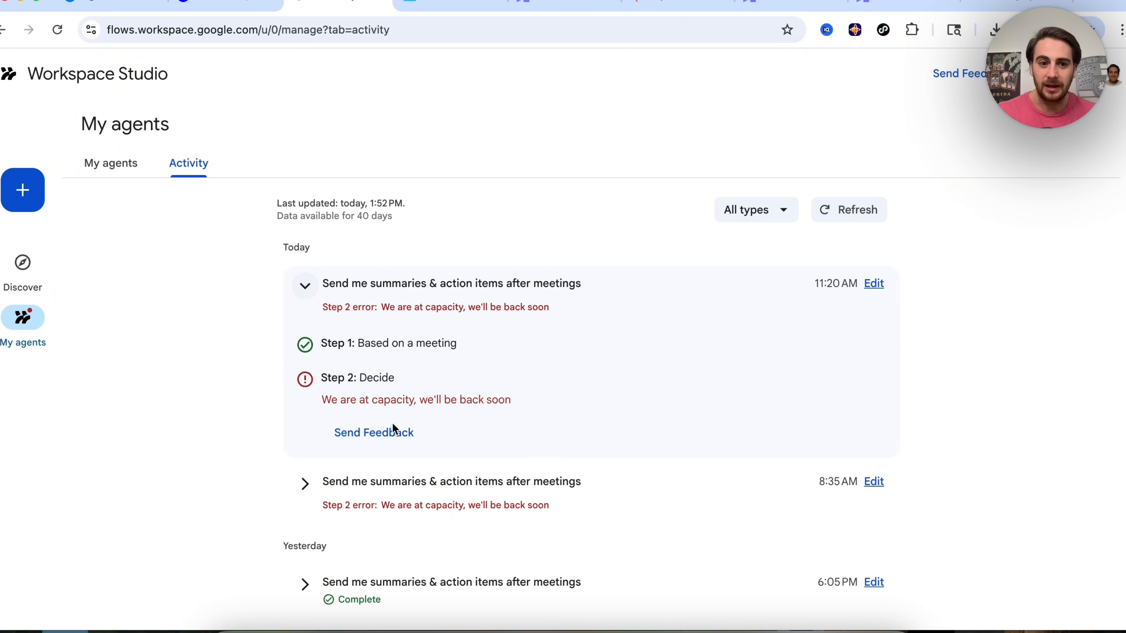
scroll(378, 477, "down", 2)
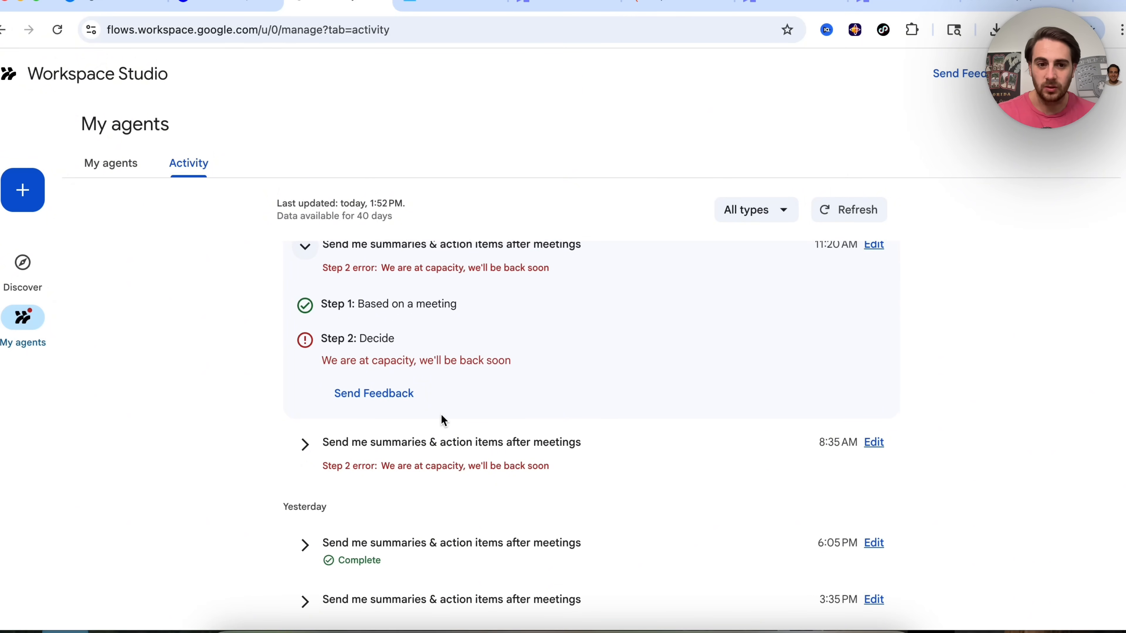
scroll(386, 390, "up", 1)
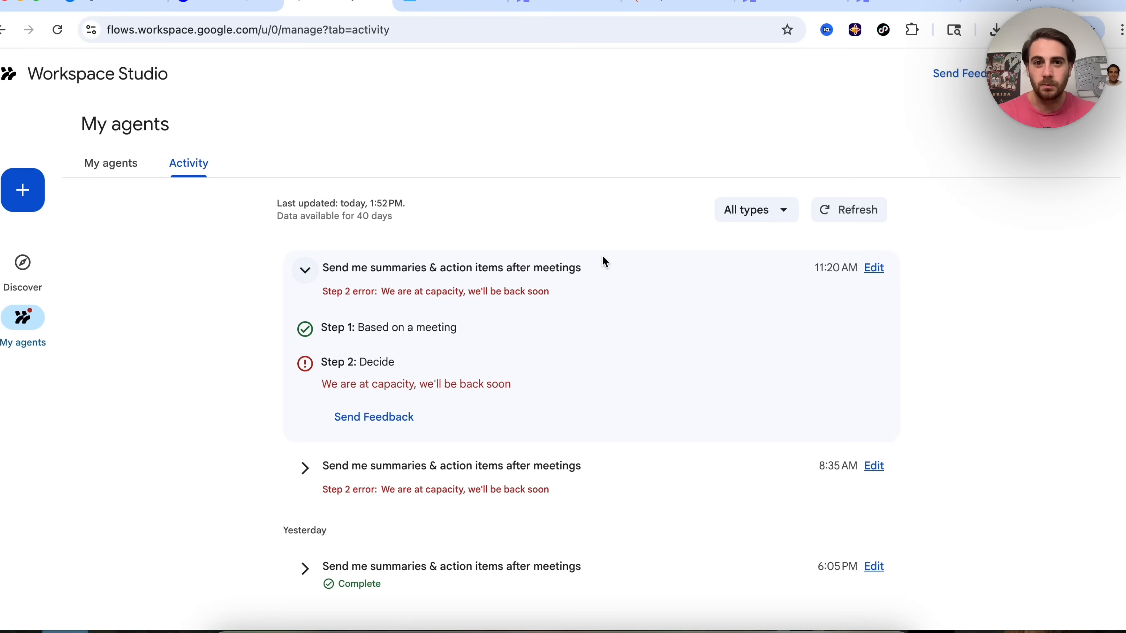
- Switch to OpenAI Agent Builder and open the Title Agent's preview chat
left_click(125, 3)
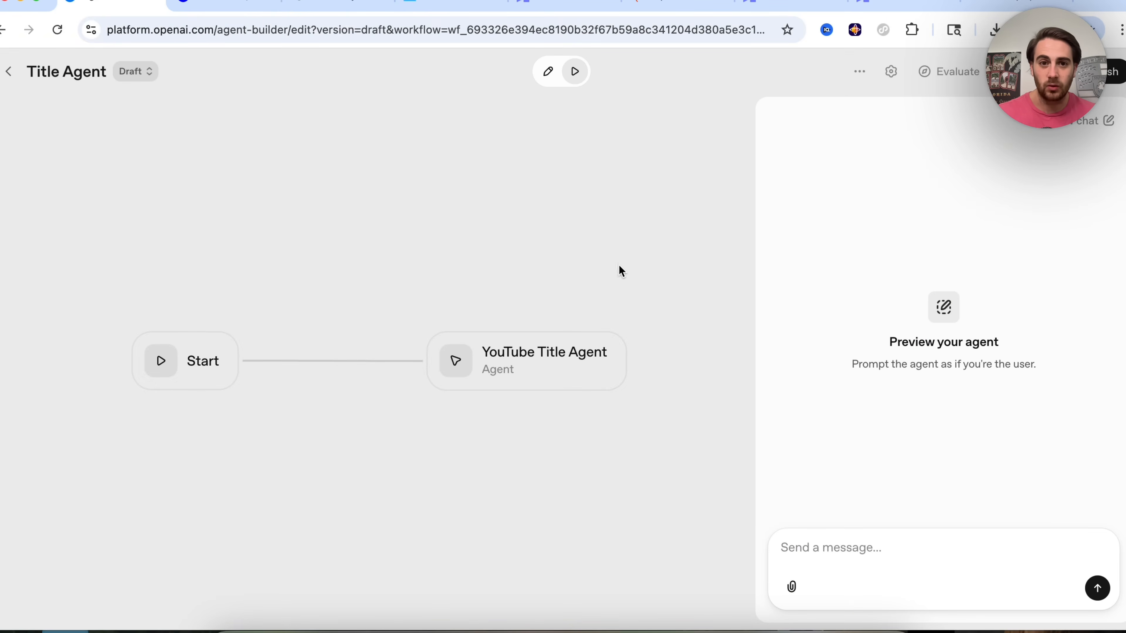
left_click(560, 61)
left_click(574, 71)
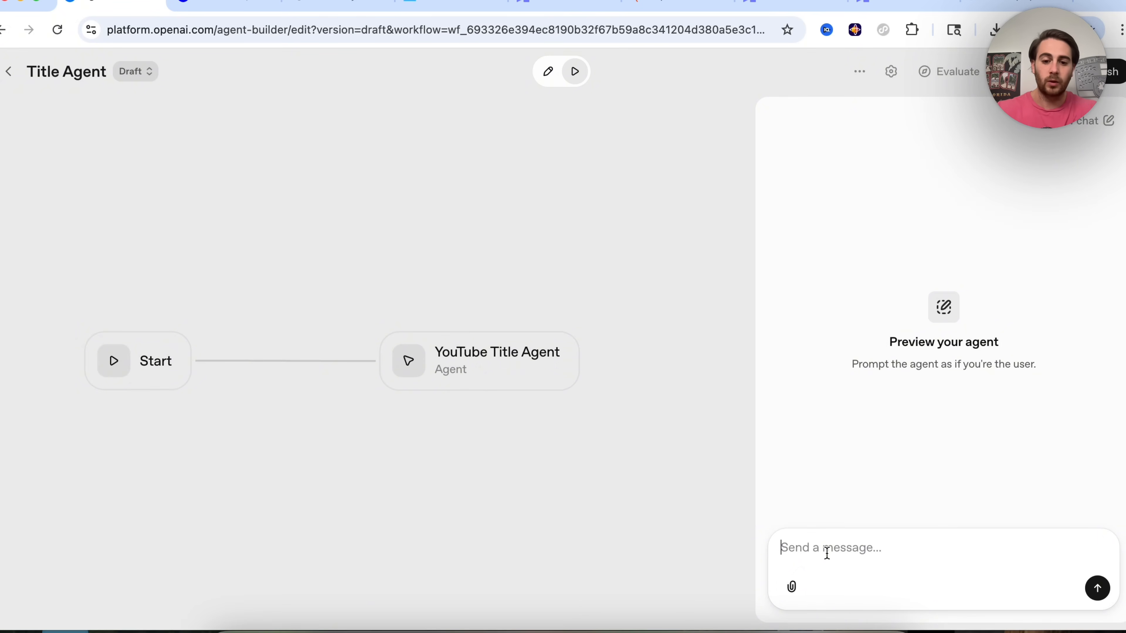
- Test the Title Agent with the message "I am making a video about the youtube algorithm", then start a new preview chat
type("I am making a video abo")
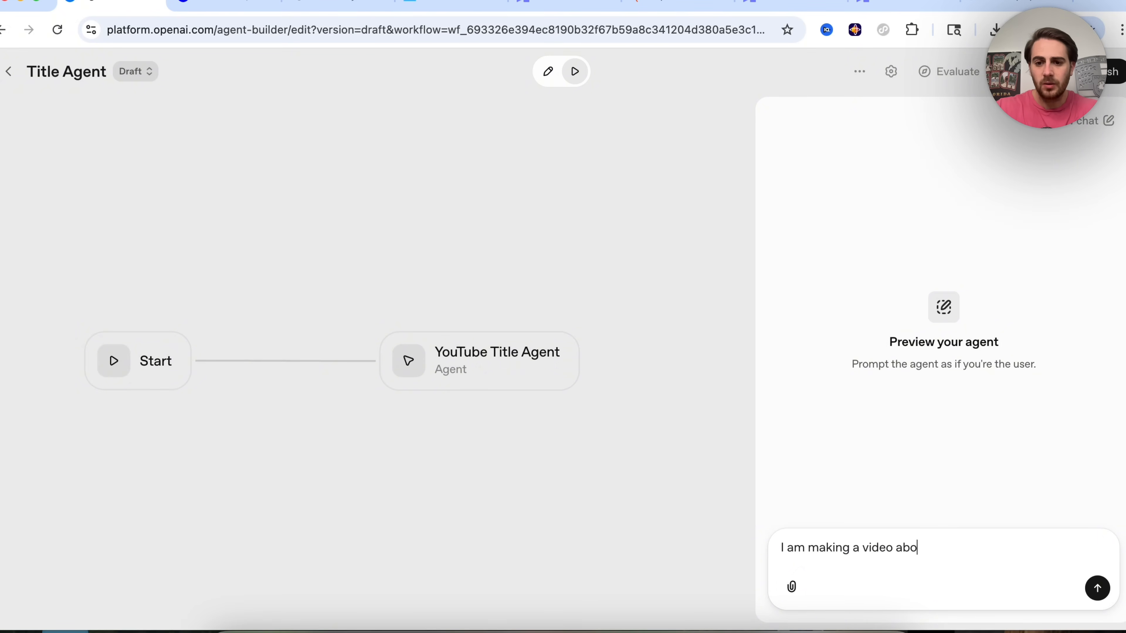
type("ut the youtube algorithm")
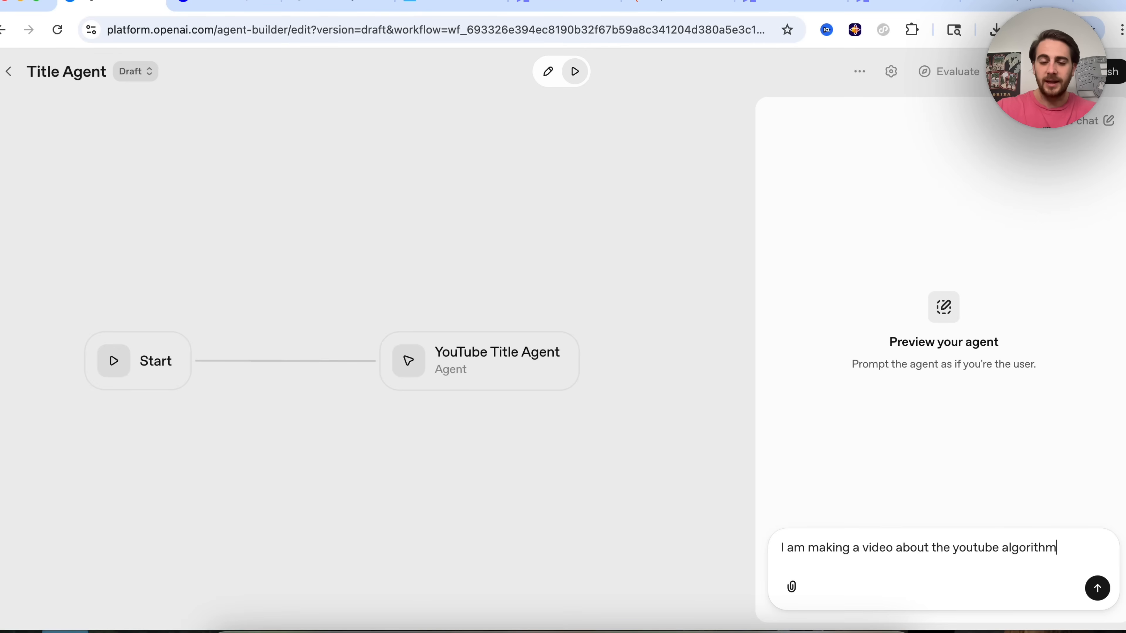
key("Return")
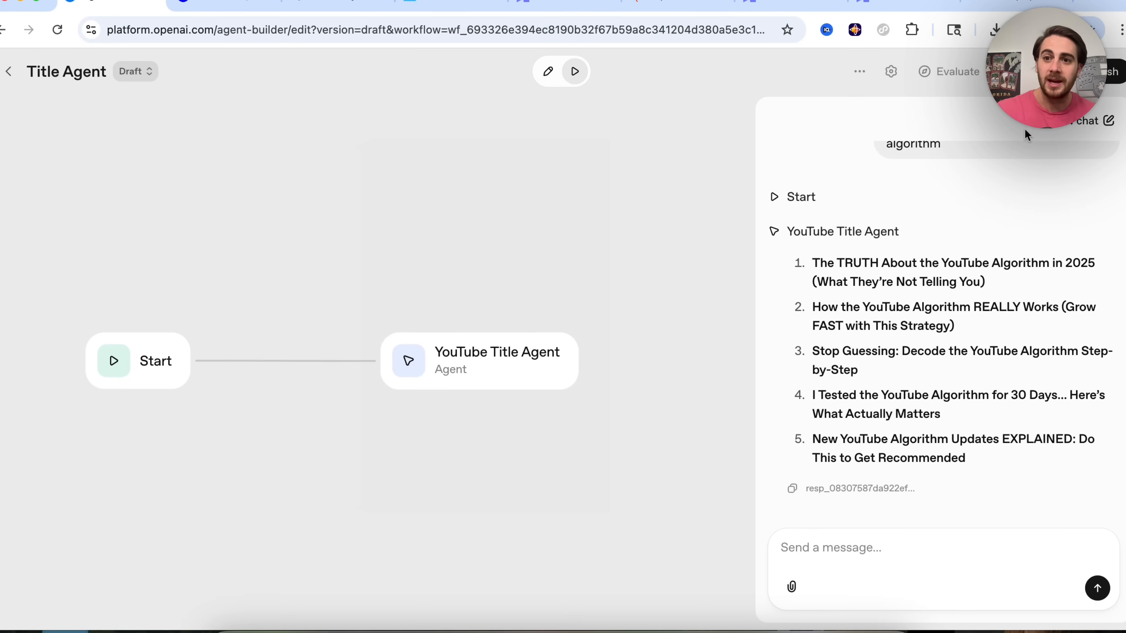
left_click(1077, 121)
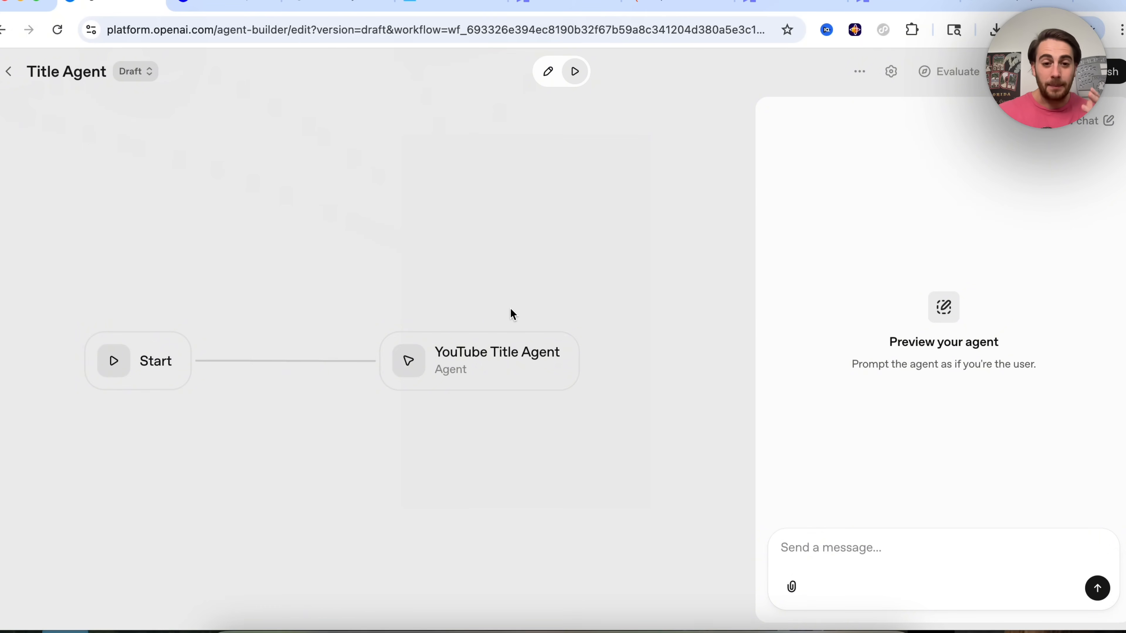
- Switch to Workspace Studio and browse the Discover page's agent templates, including the email boosters
left_click(328, 5)
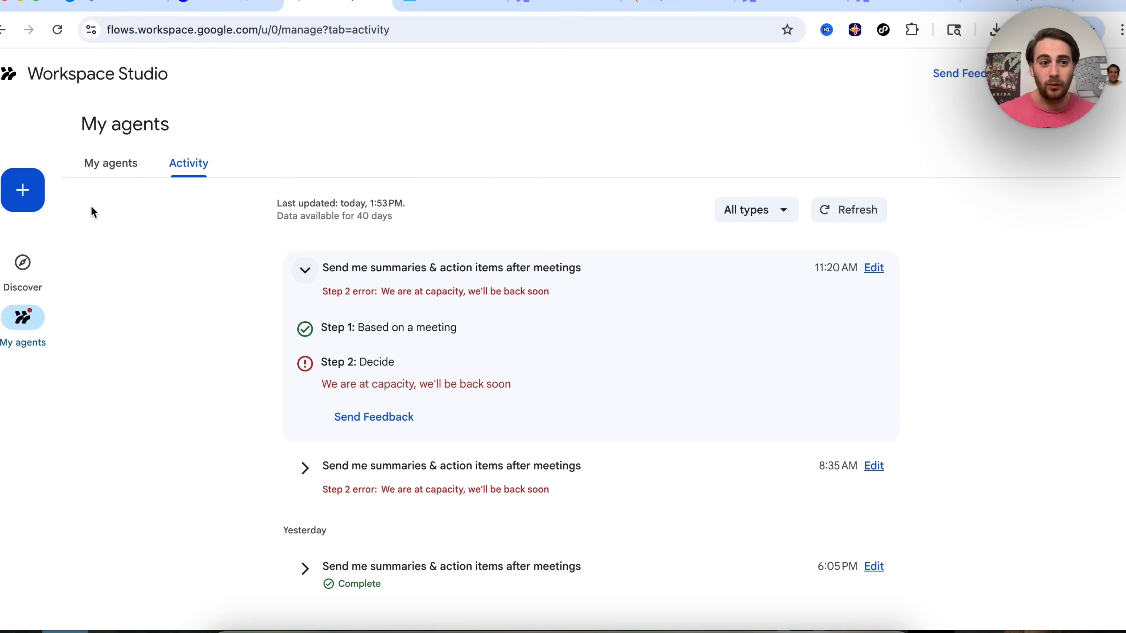
left_click(23, 265)
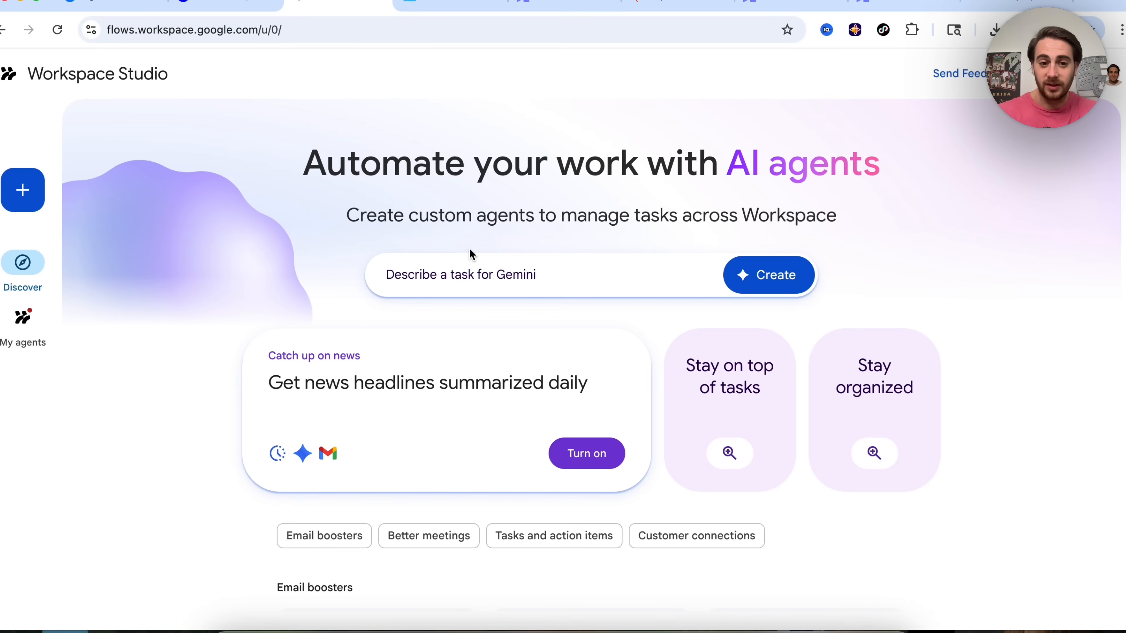
scroll(471, 253, "down", 10)
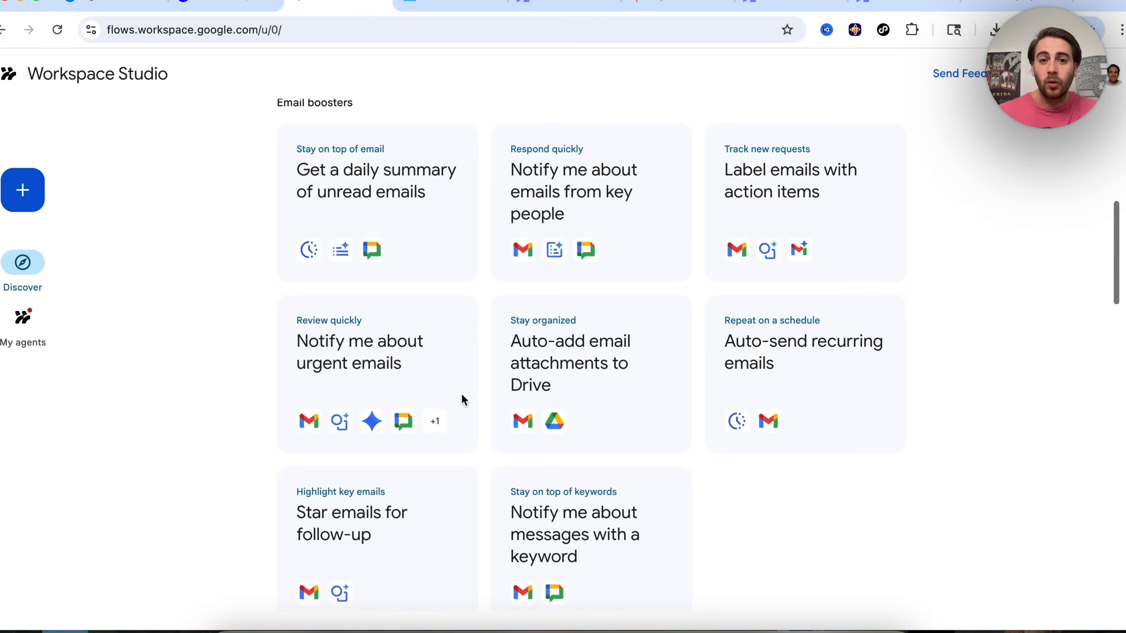
scroll(442, 344, "up", 10)
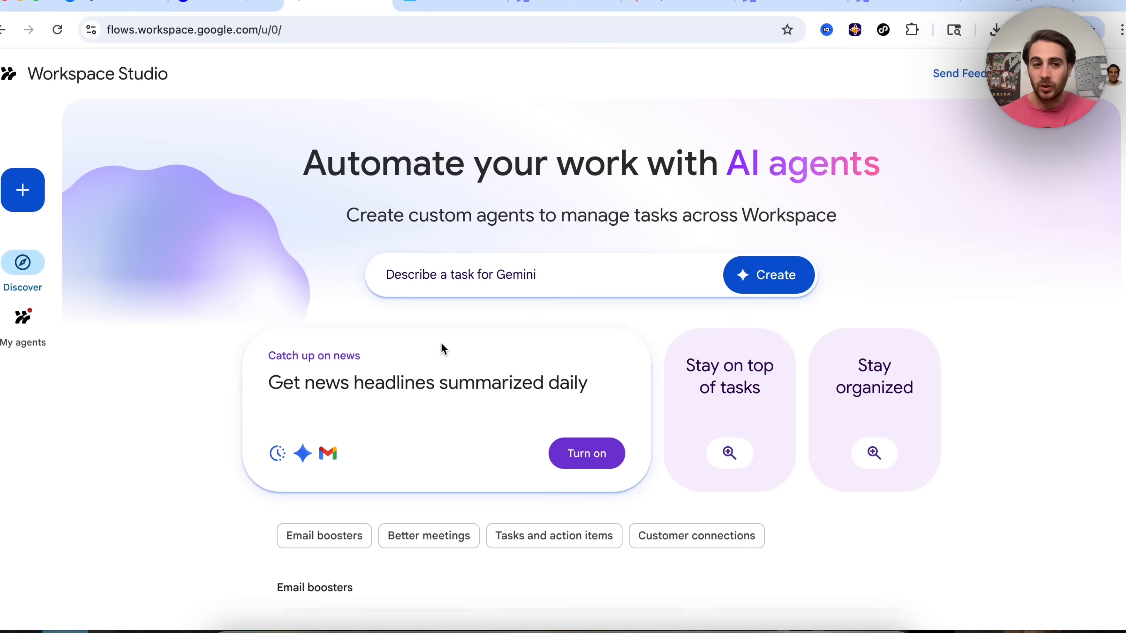
- Create a new blank agent in Workspace Studio and look through its available action steps, down to the QuickBooks and Salesforce integrations
left_click(39, 195)
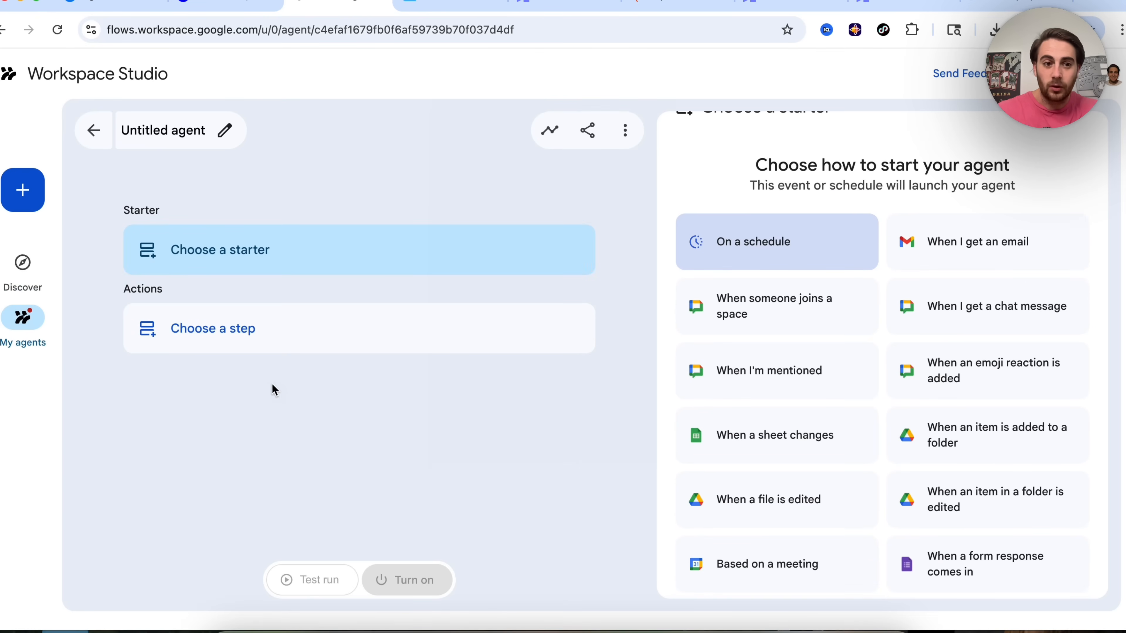
left_click(231, 324)
scroll(806, 327, "down", 5)
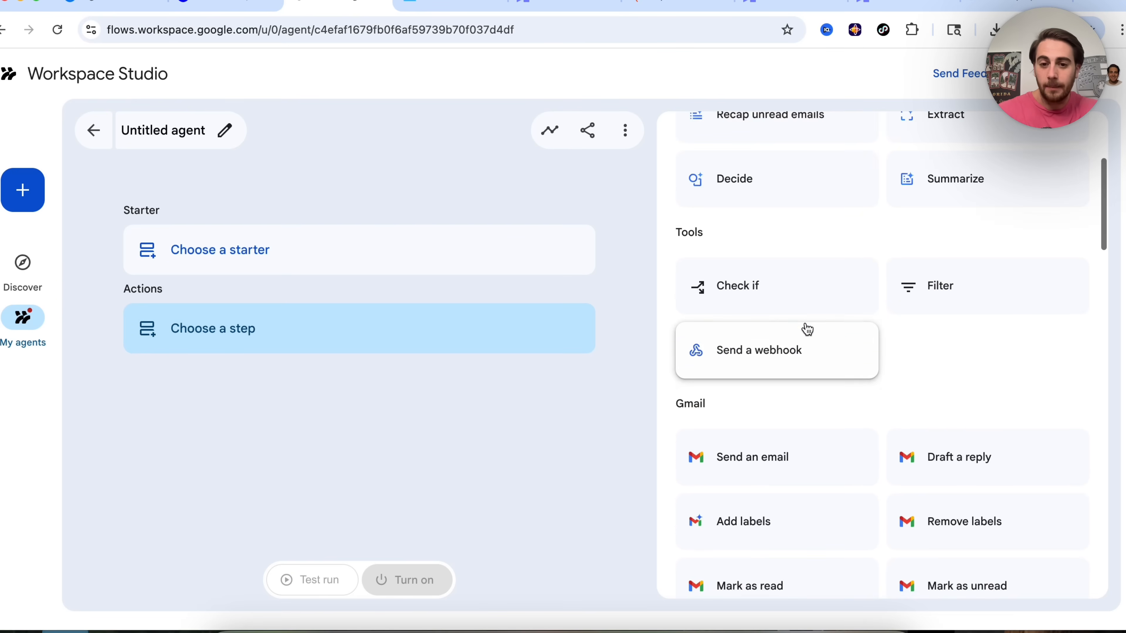
scroll(807, 329, "up", 5)
scroll(808, 329, "down", 4)
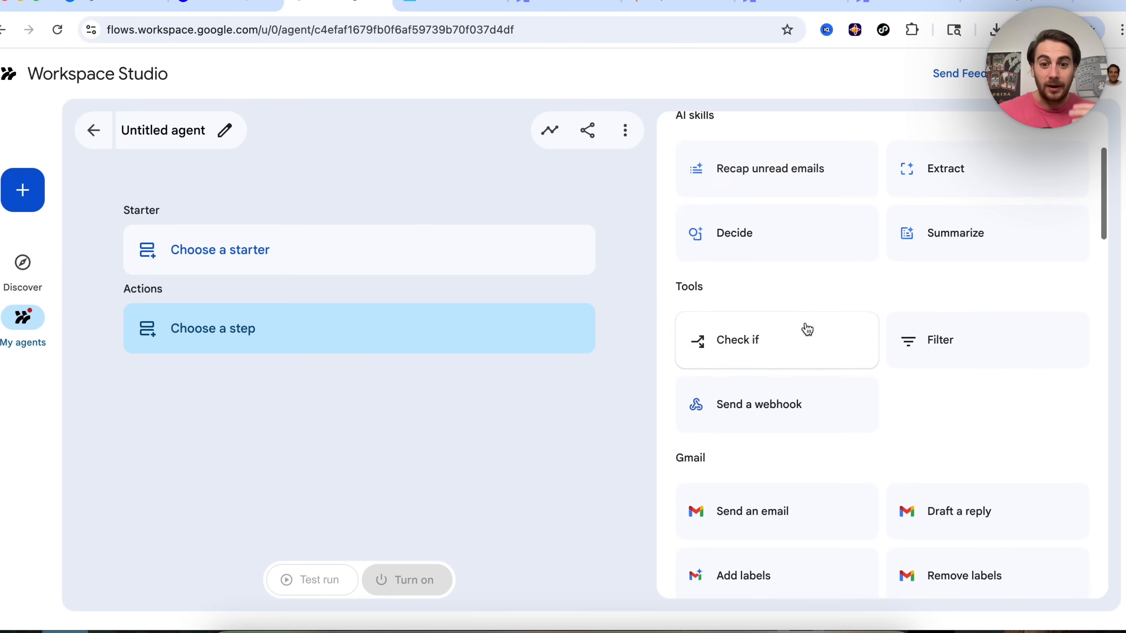
scroll(808, 329, "down", 20)
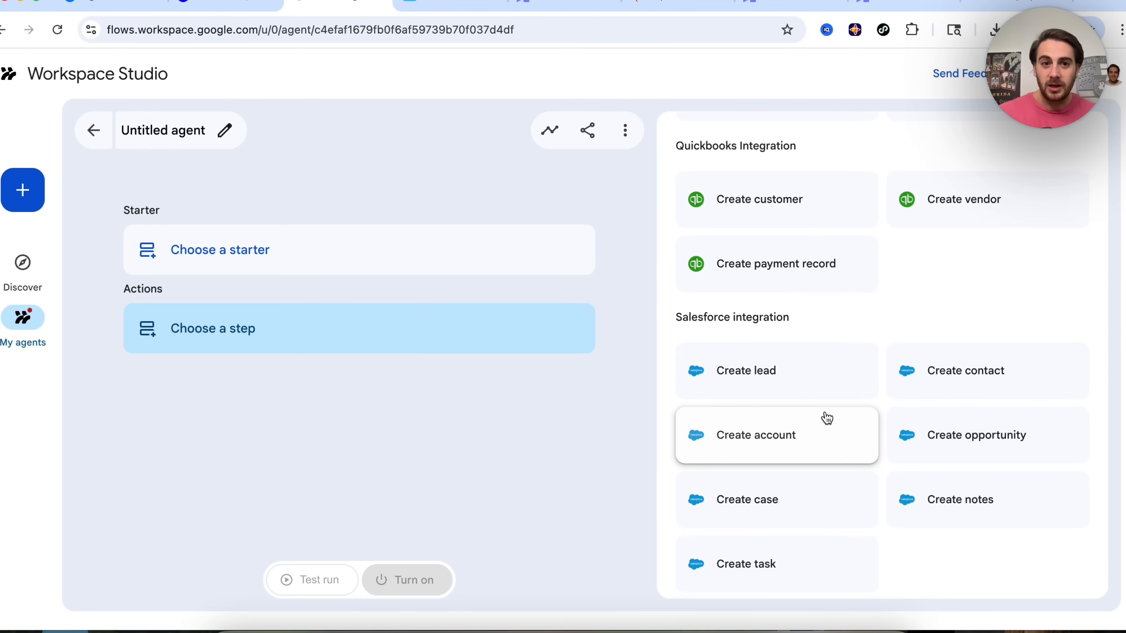
scroll(820, 422, "up", 1)
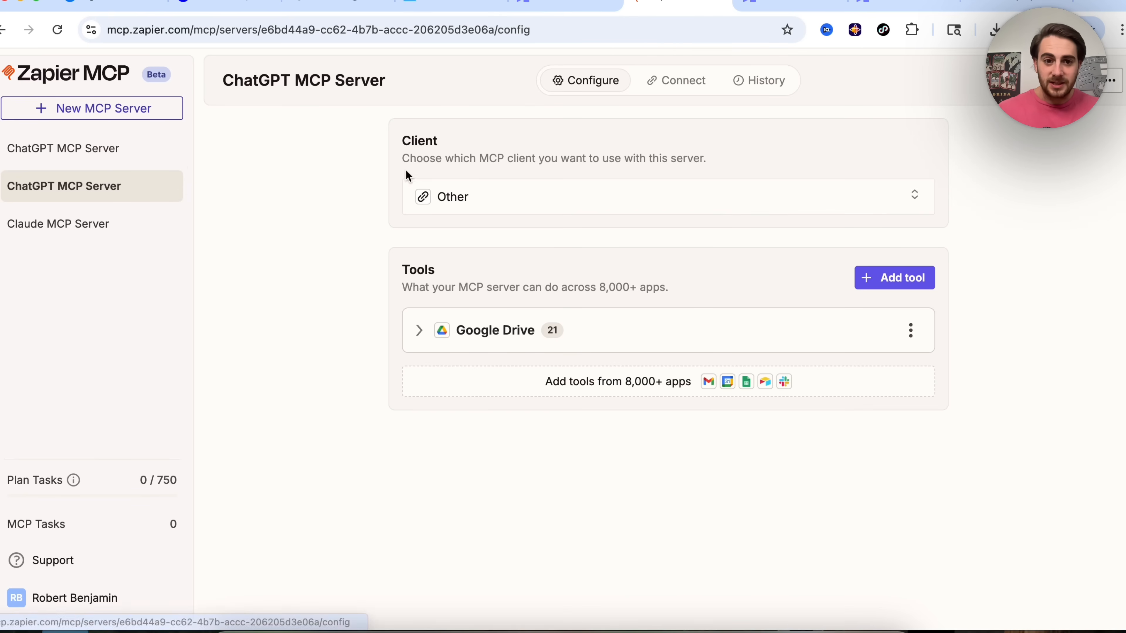
- Search the ChatGPT MCP Server's addable tools in Zapier MCP for "quickbooks" and select all QuickBooks Online tools
left_click(882, 278)
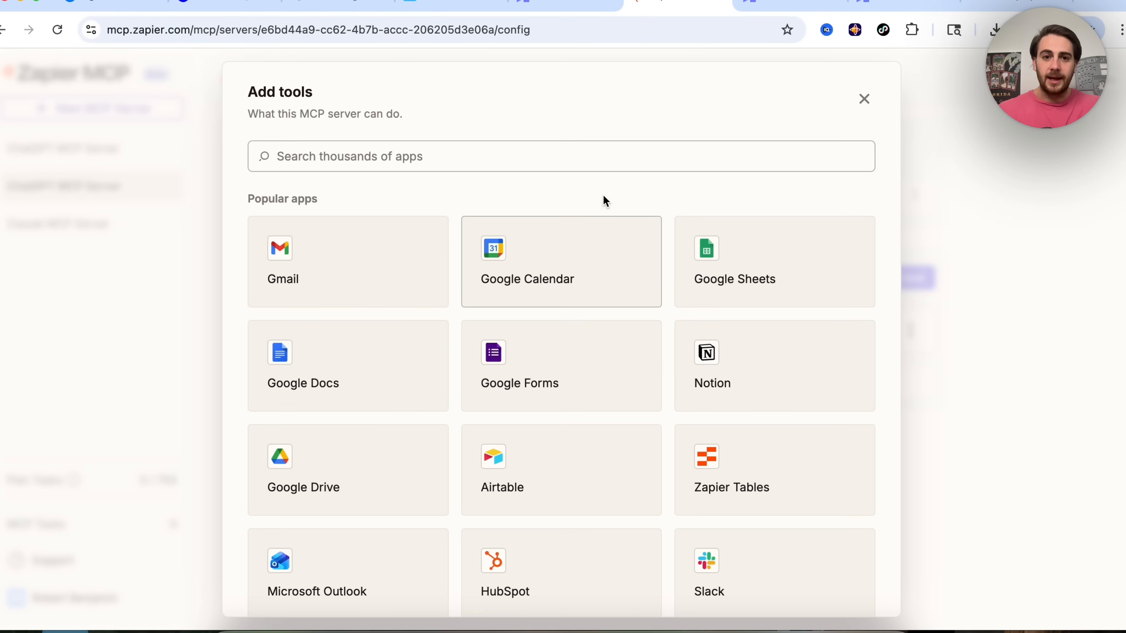
type("quickbooks")
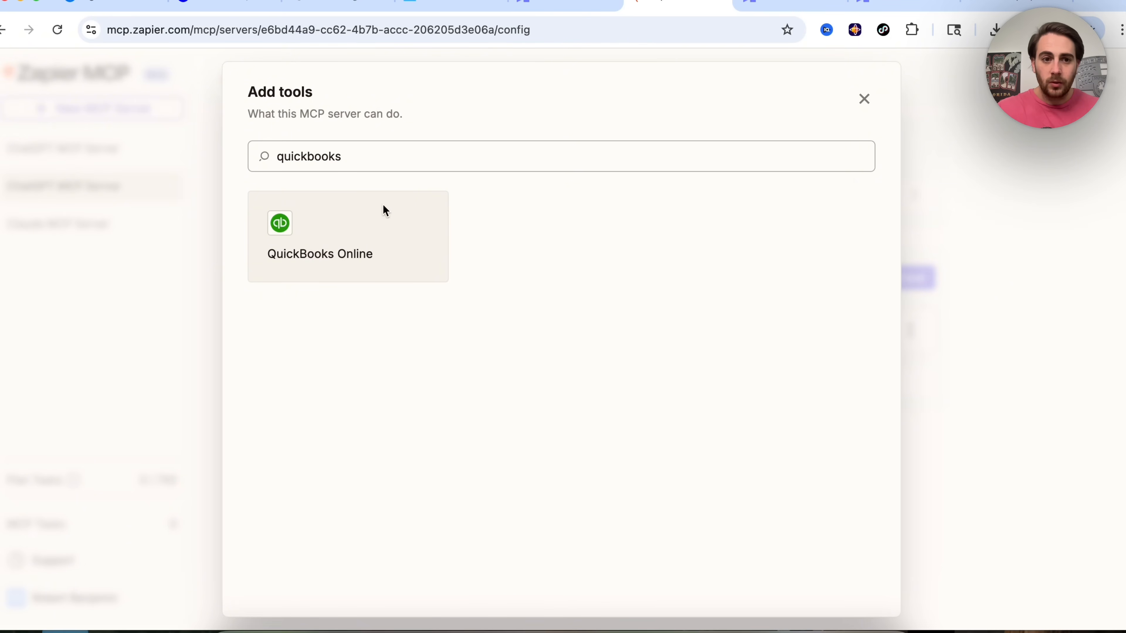
left_click(337, 237)
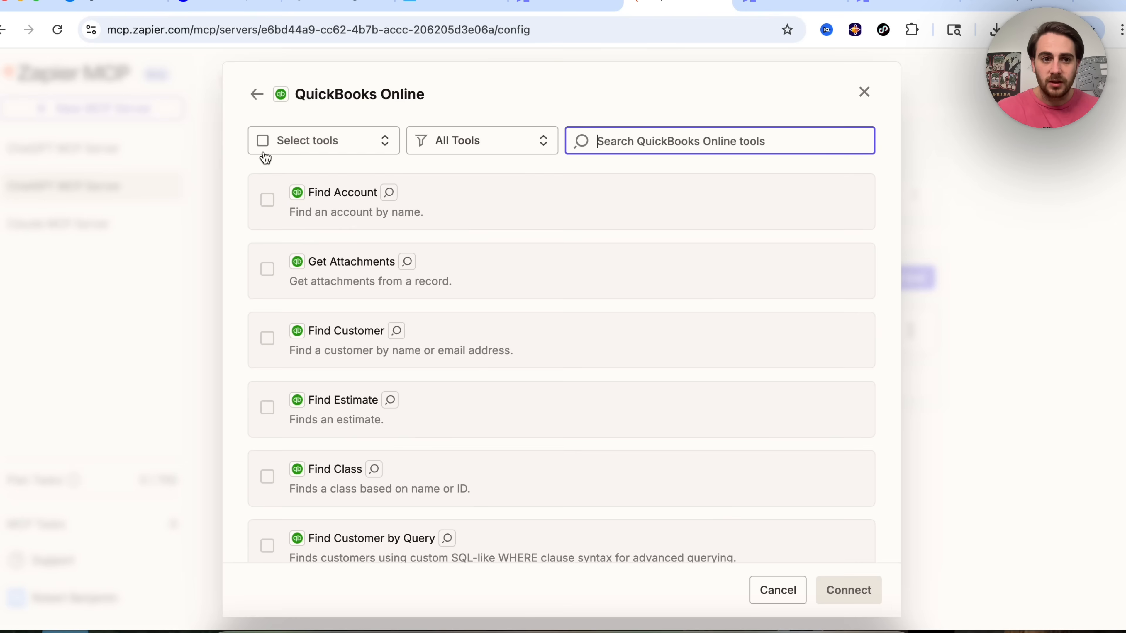
left_click(261, 146)
left_click(270, 182)
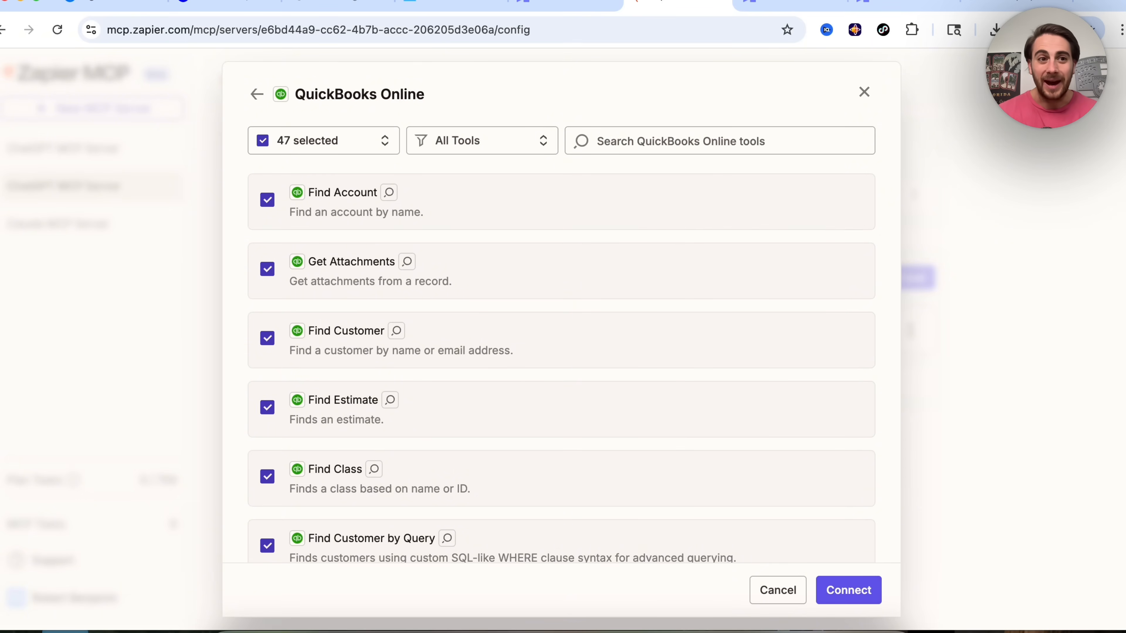
- Switch to Workspace Studio to compare its QuickBooks actions, then return to the Title Agent in OpenAI Agent Builder
left_click(325, 2)
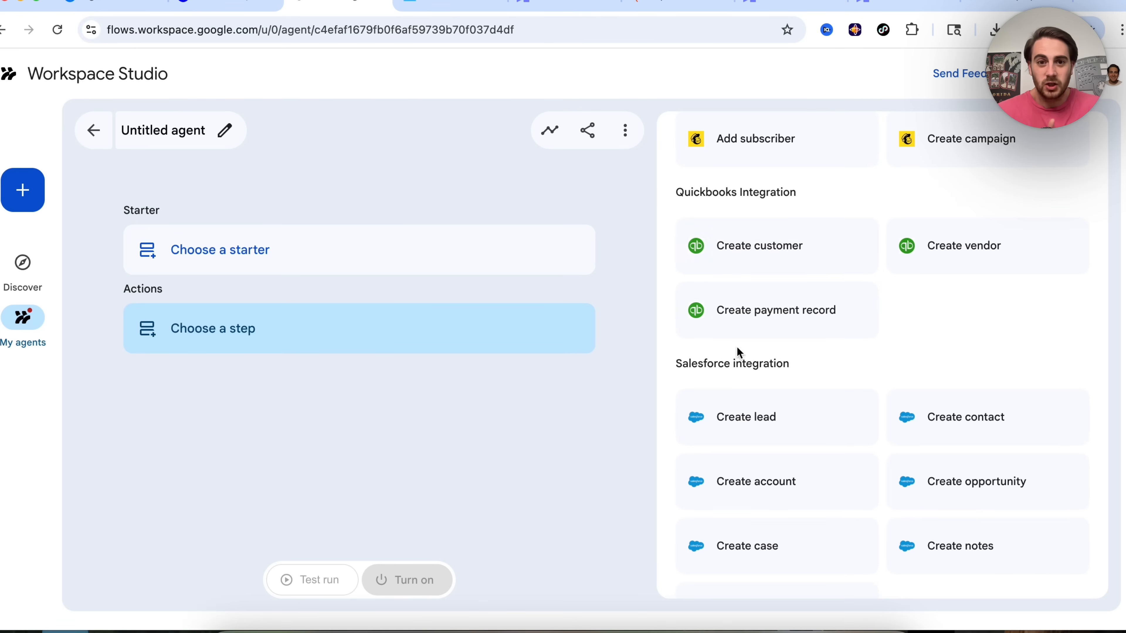
left_click(123, 9)
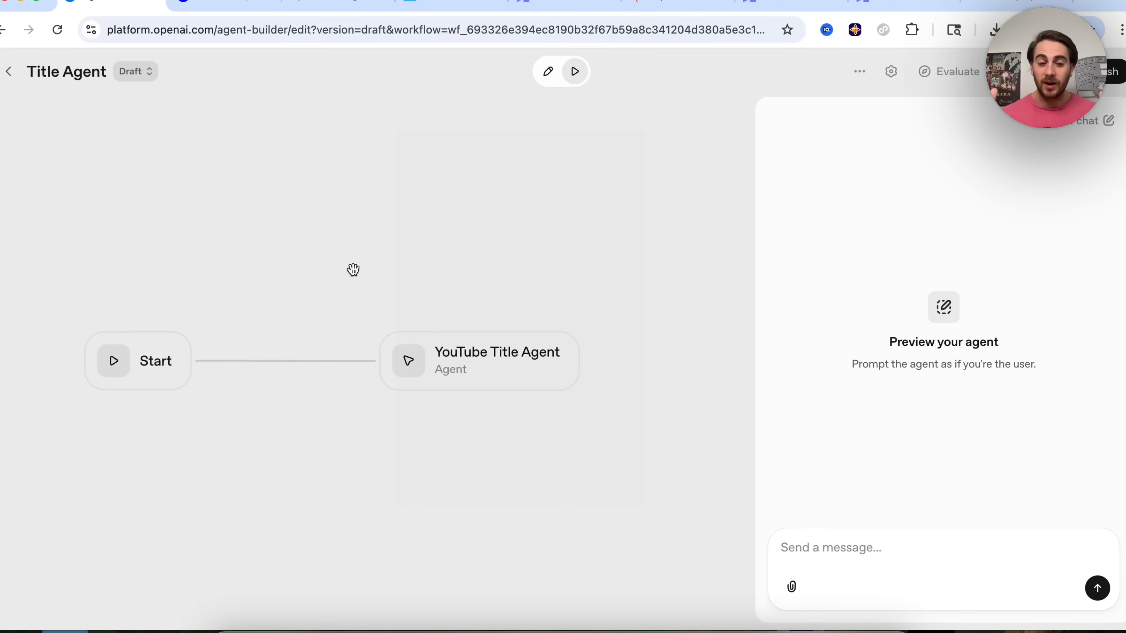